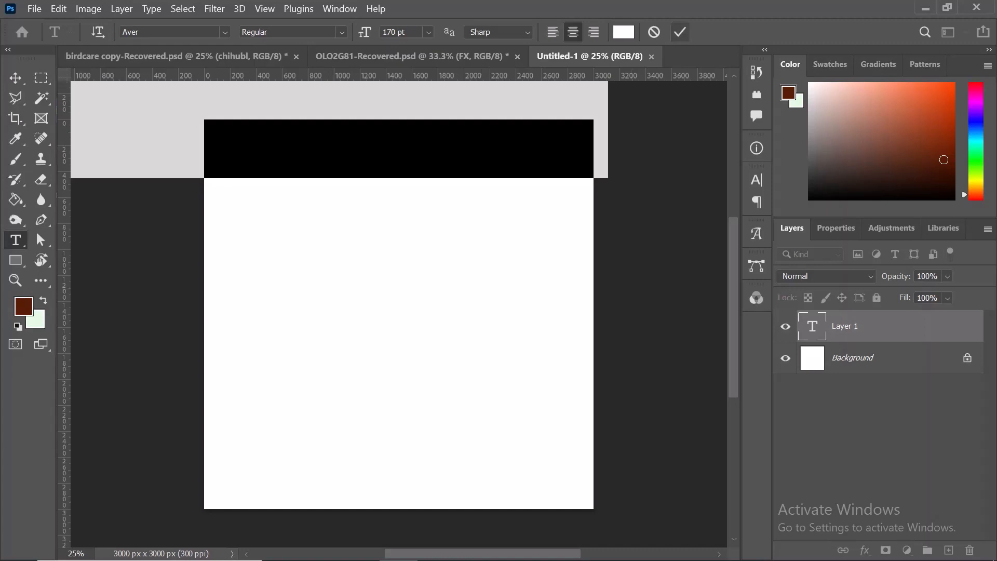
Commit the placeholder text and delete the Lorem Ipsum text layer
left_click(680, 32)
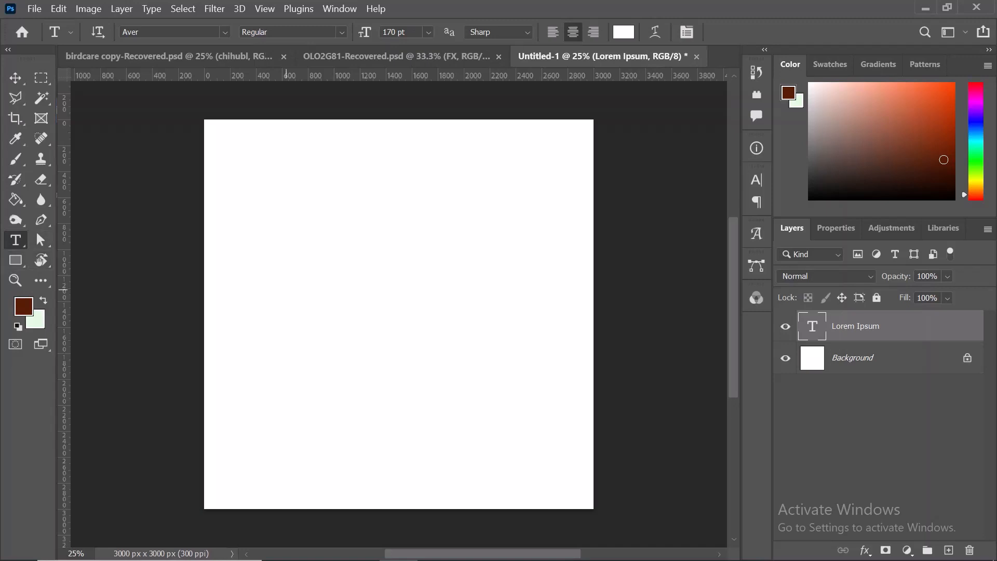
key("Delete")
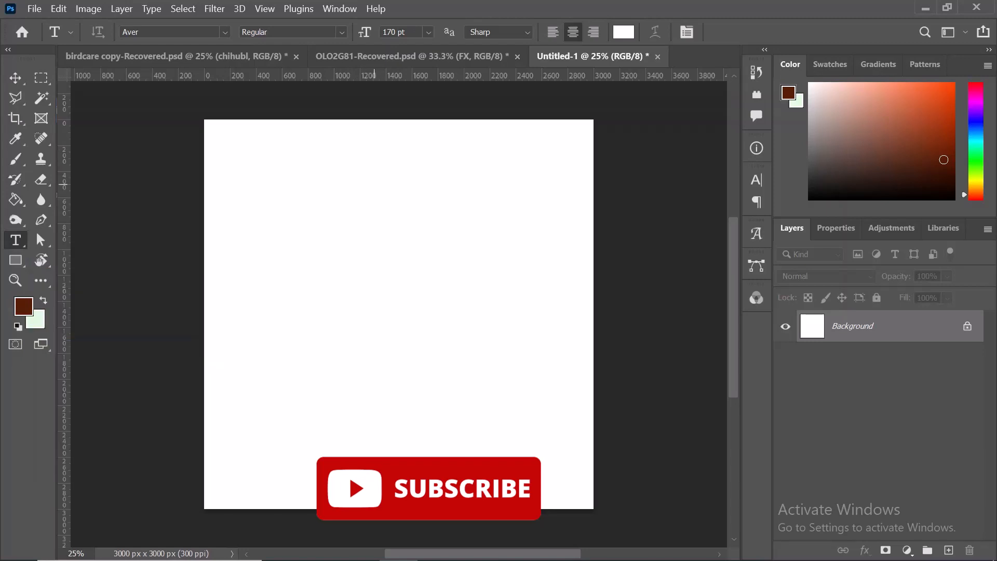
Add a horizontal text layer reading "TYDKJDID" near the top of the canvas
right_click(16, 240)
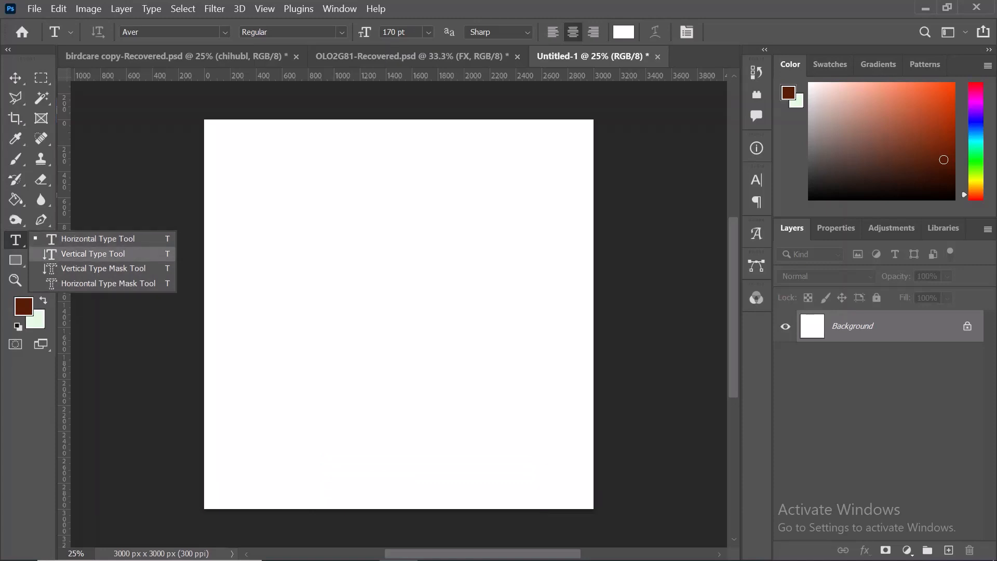
left_click(320, 198)
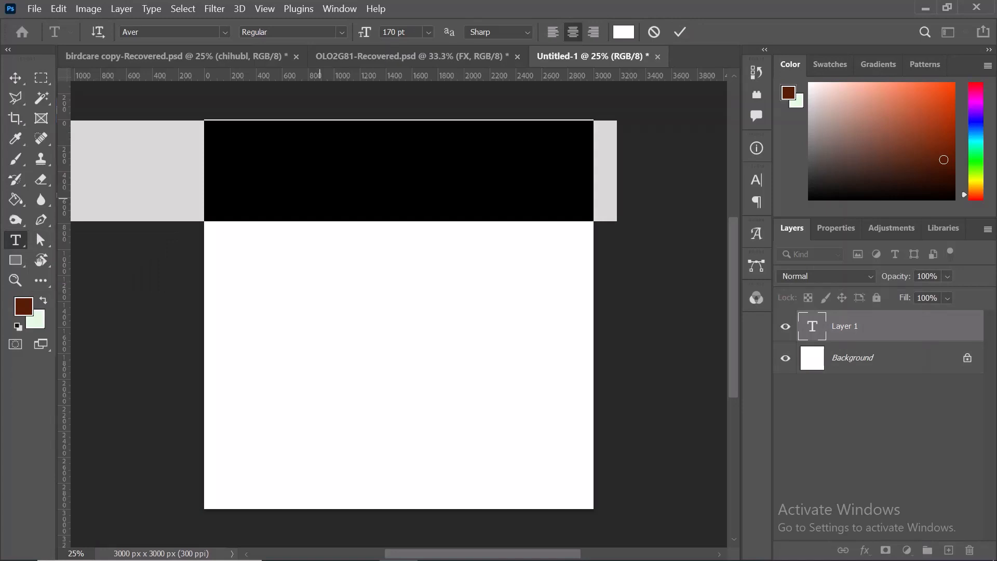
key("BackSpace")
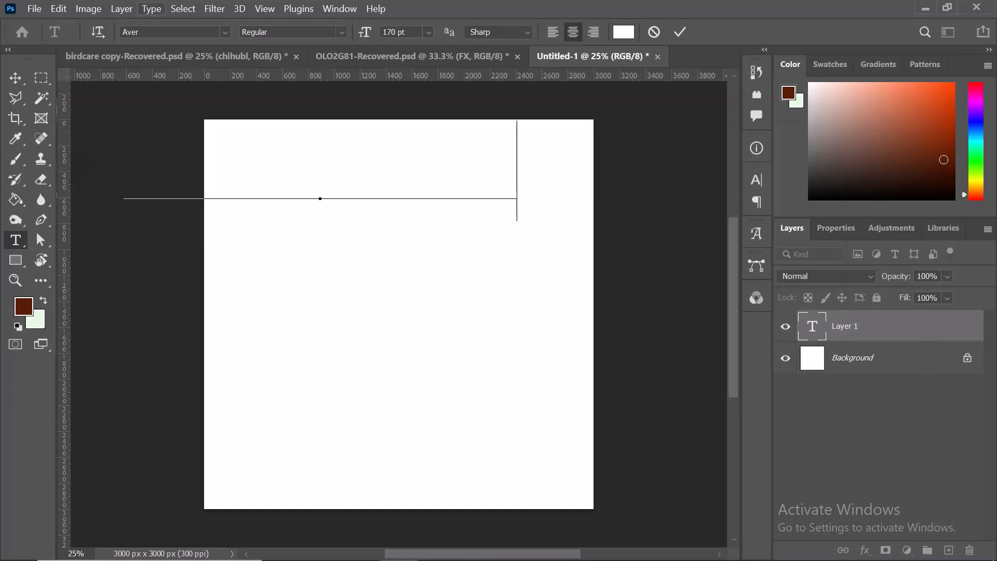
key("ctrl")
key("ctrl+Return")
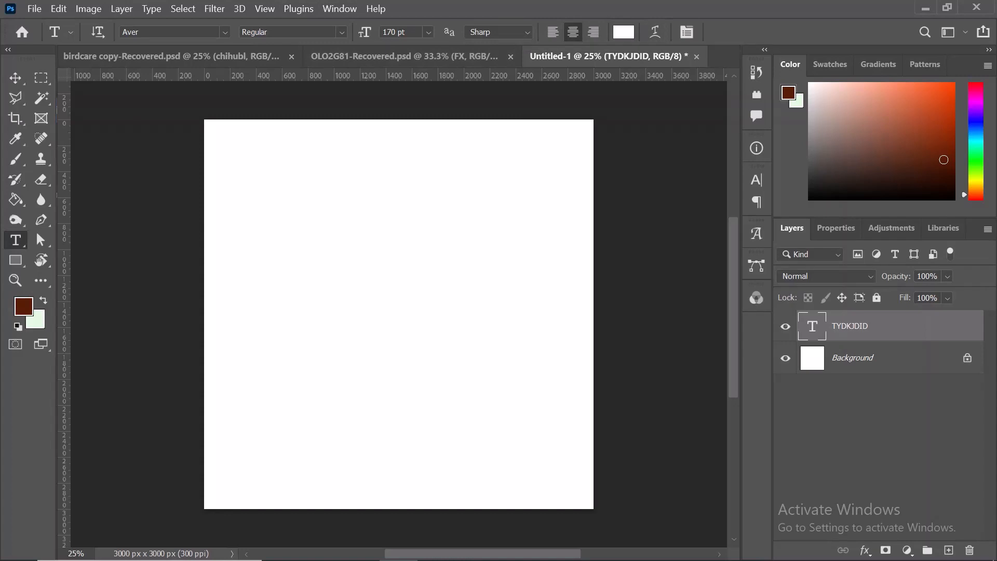
Set the text color to black (000000) and move the text down and right to fit within the canvas width
left_click(623, 32)
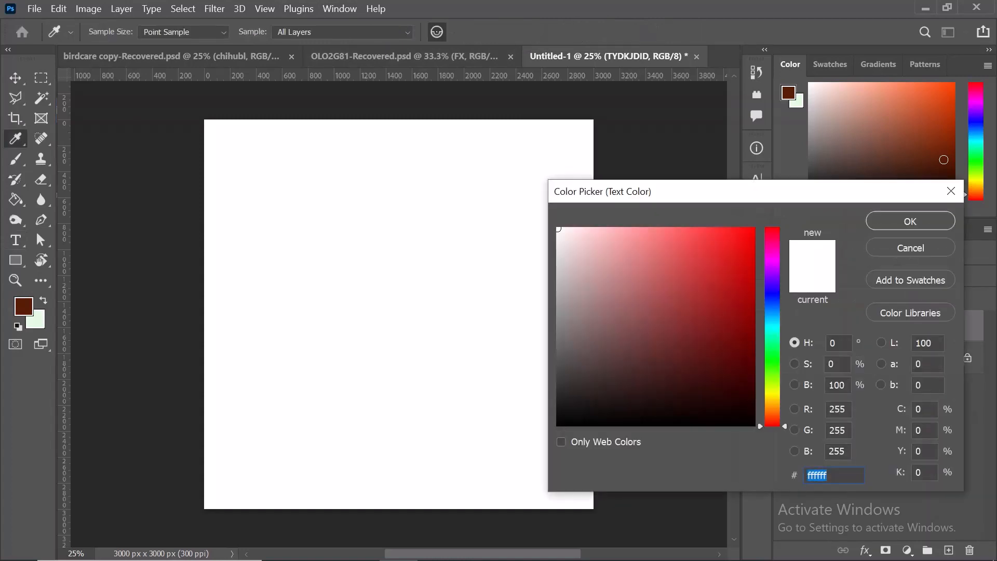
type("000000")
key("Return")
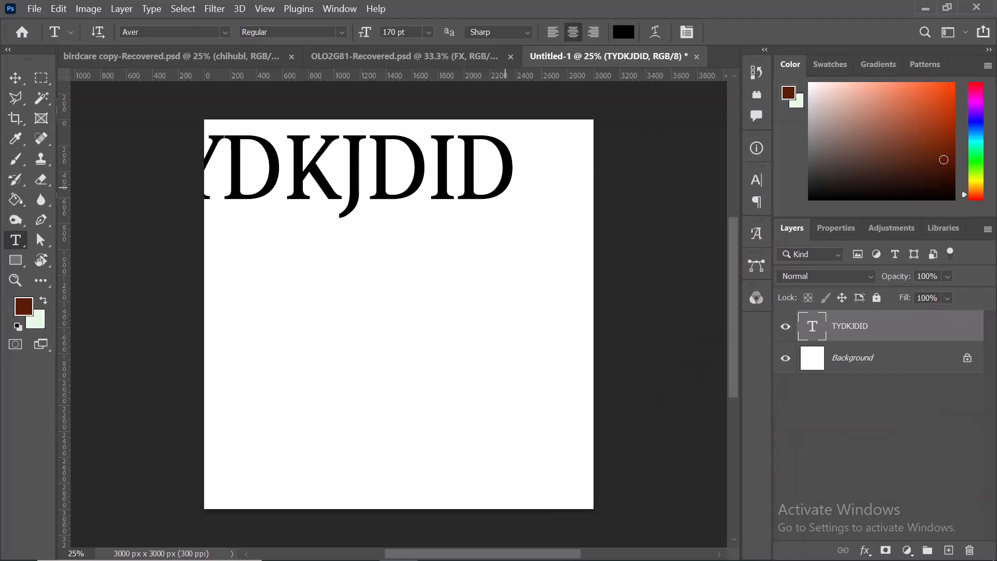
key("v")
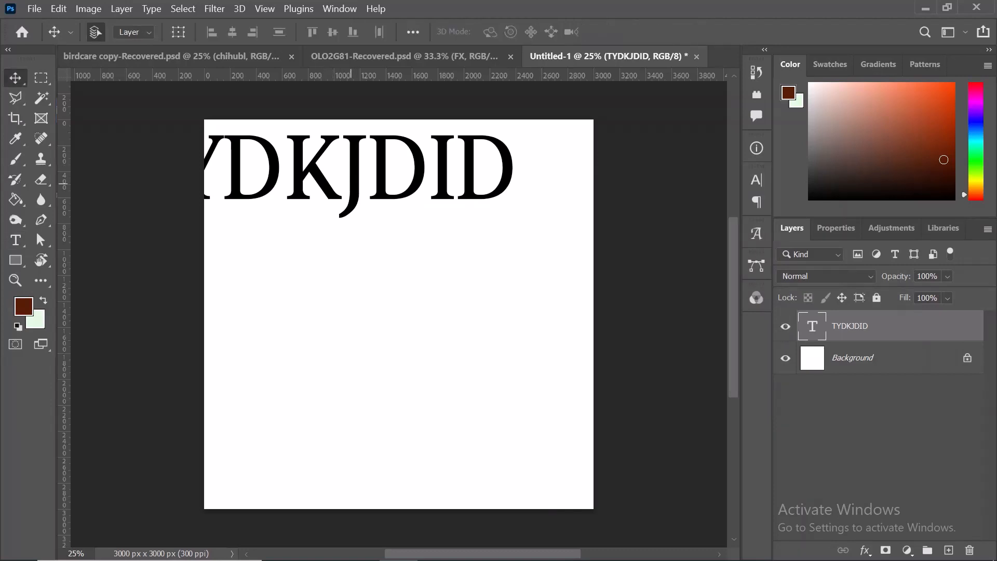
left_click_drag(312, 163, 403, 240)
Display the Character formatting settings for the text layer
key("t")
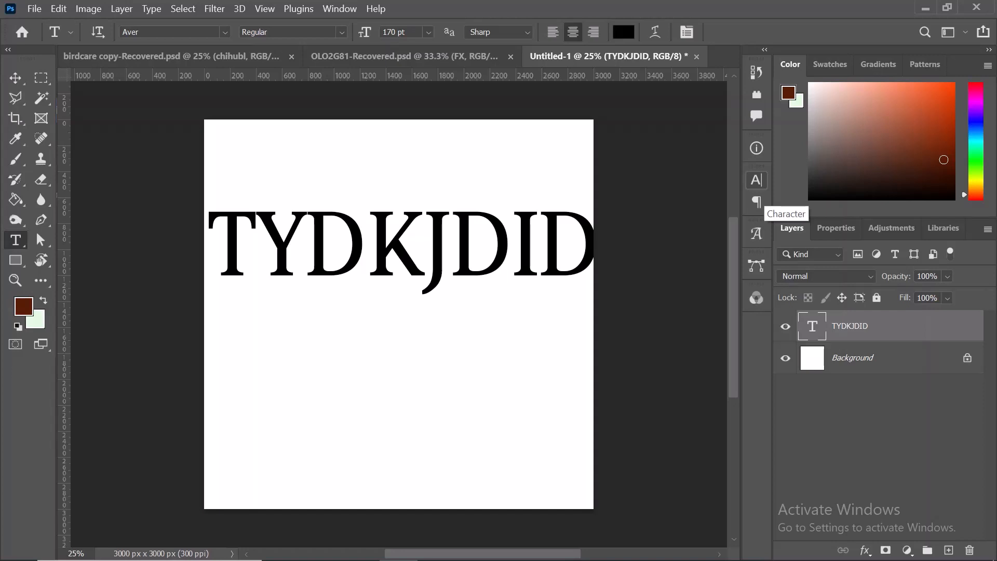
left_click(756, 180)
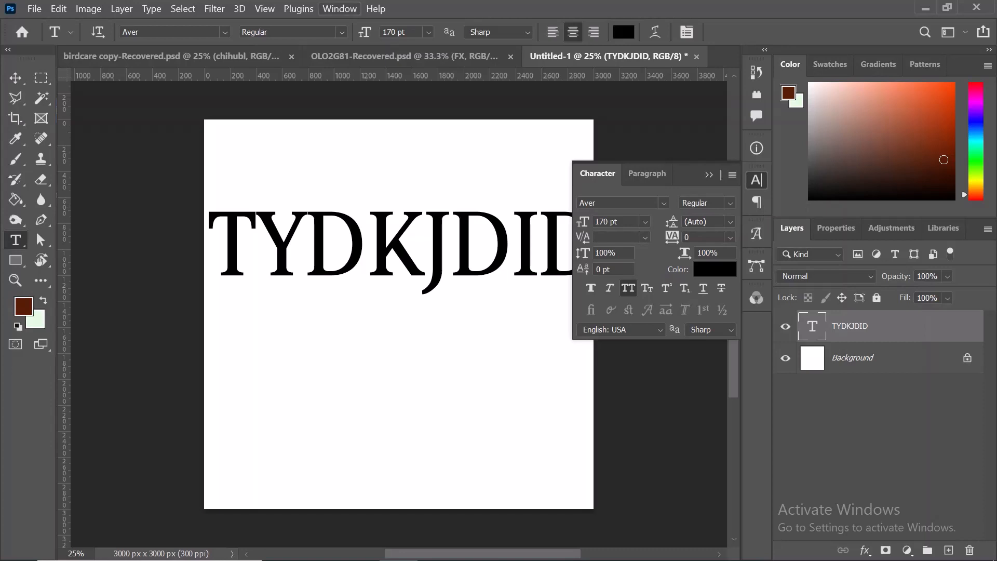
left_click(339, 9)
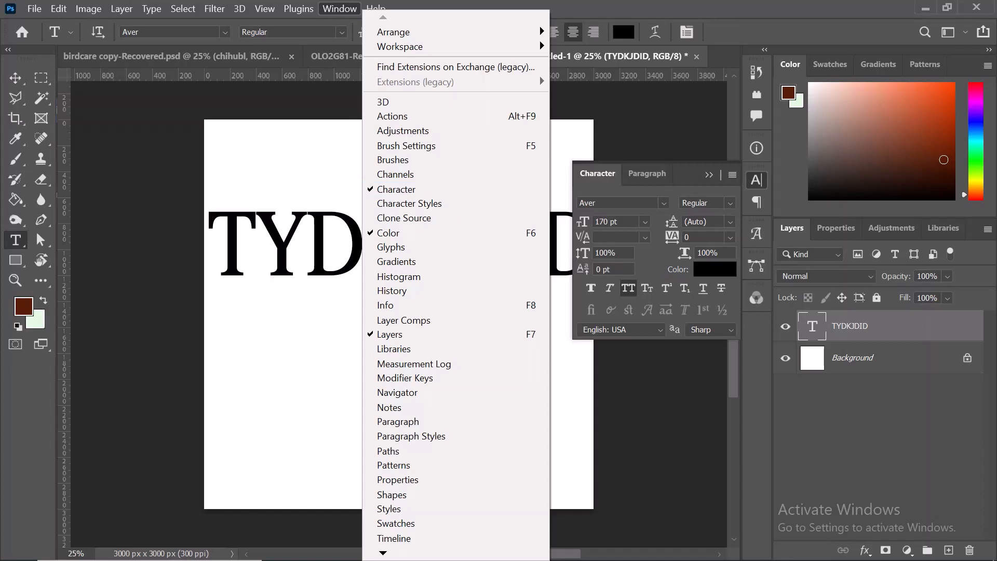
key("Escape")
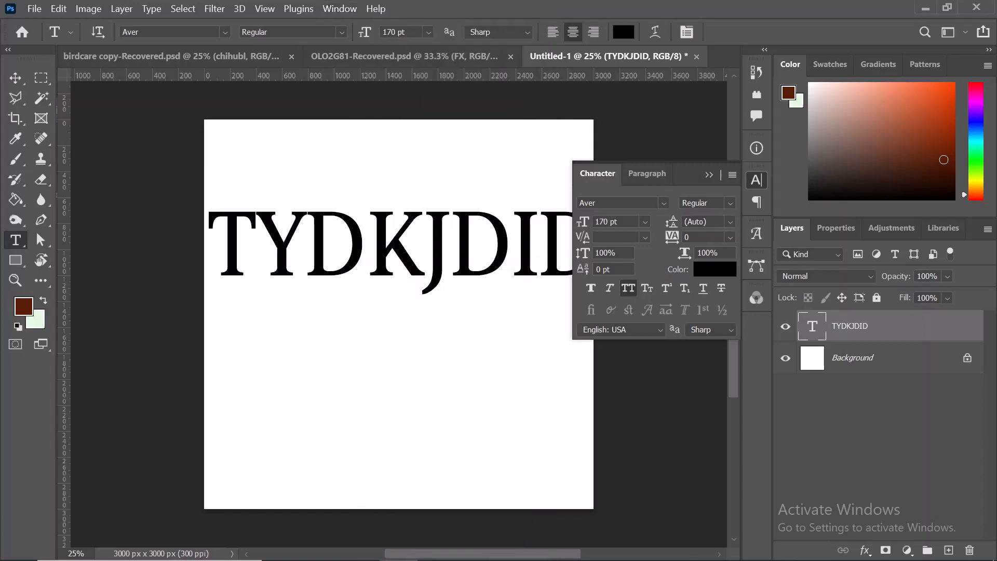
Change the text layer's font to Black Mustang in the Character settings
left_click(664, 203)
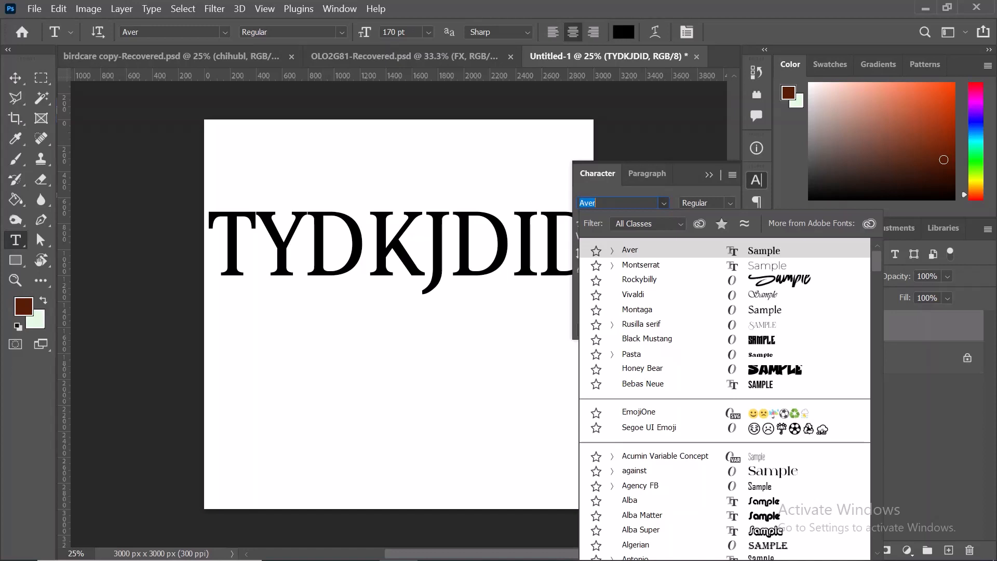
key("Down")
key("Down")
key("Down")
key("Down")
key("Down")
key("Down")
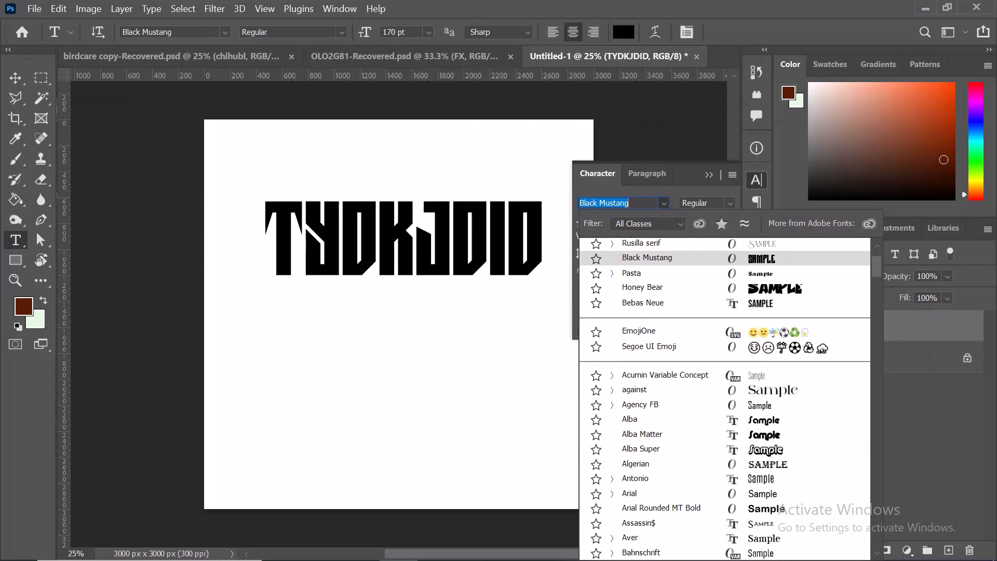
key("Return")
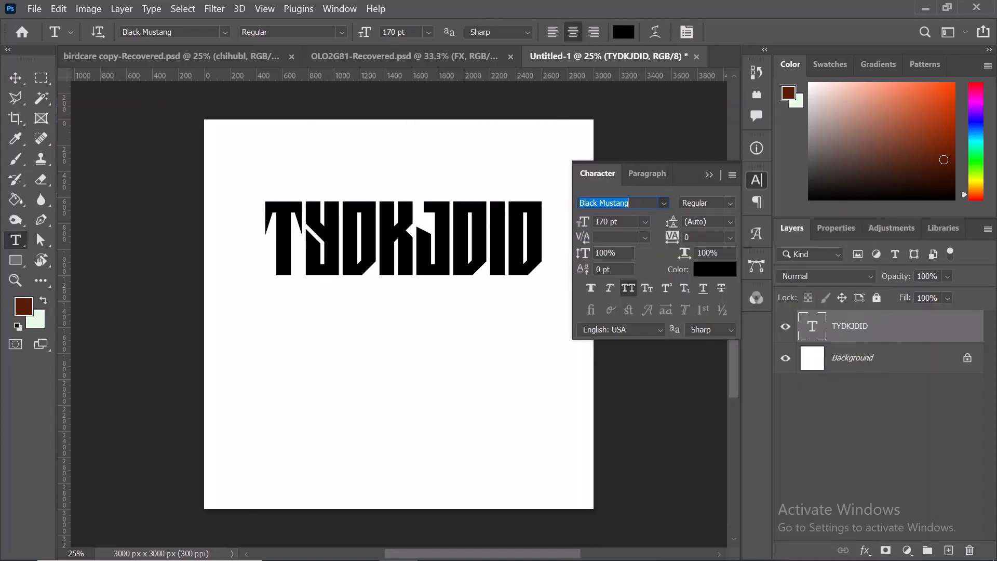
left_click(810, 255)
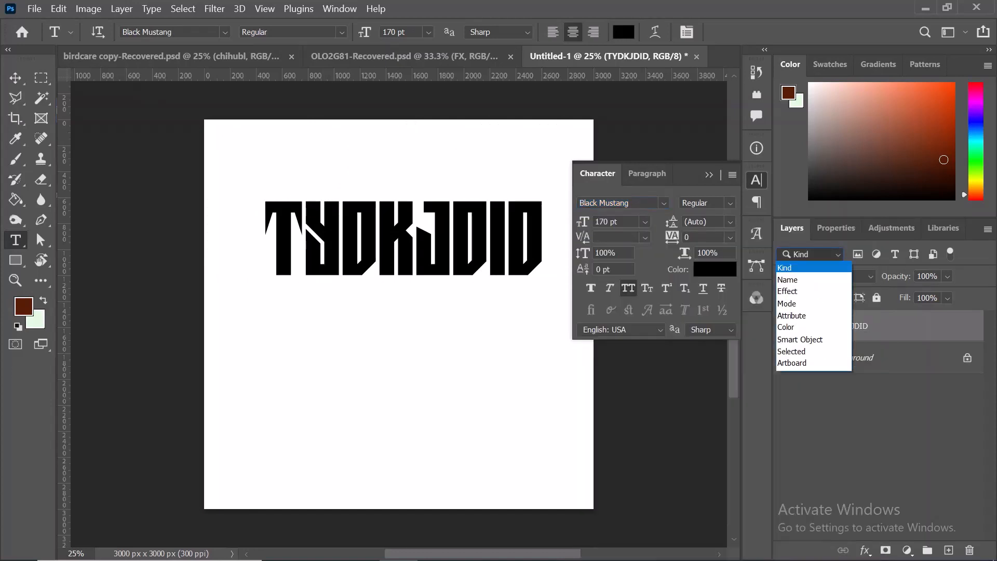
key("Escape")
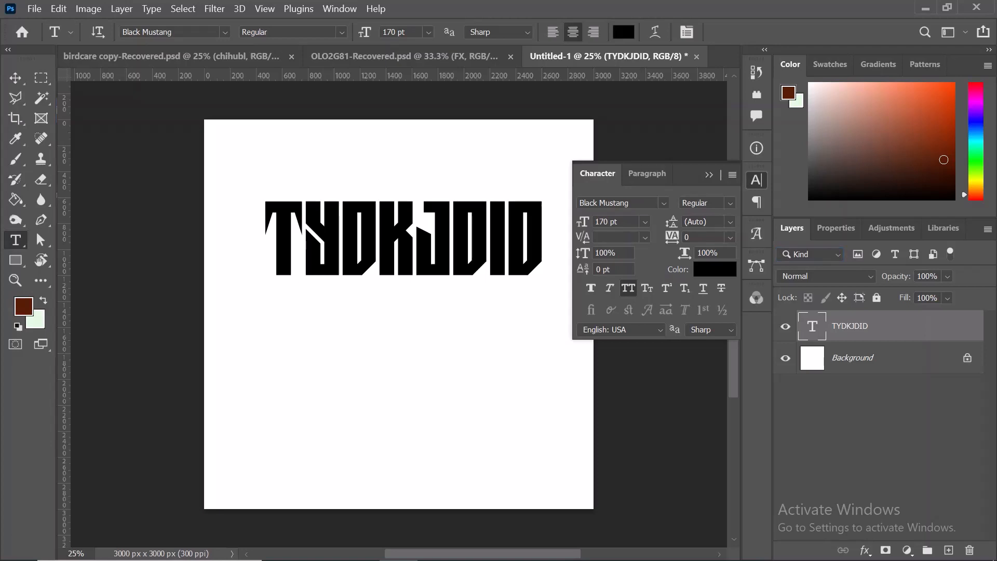
Nudge the text slightly upward on the canvas
left_click_drag(449, 242, 262, 210)
key("ctrl+a")
key("ctrl+h")
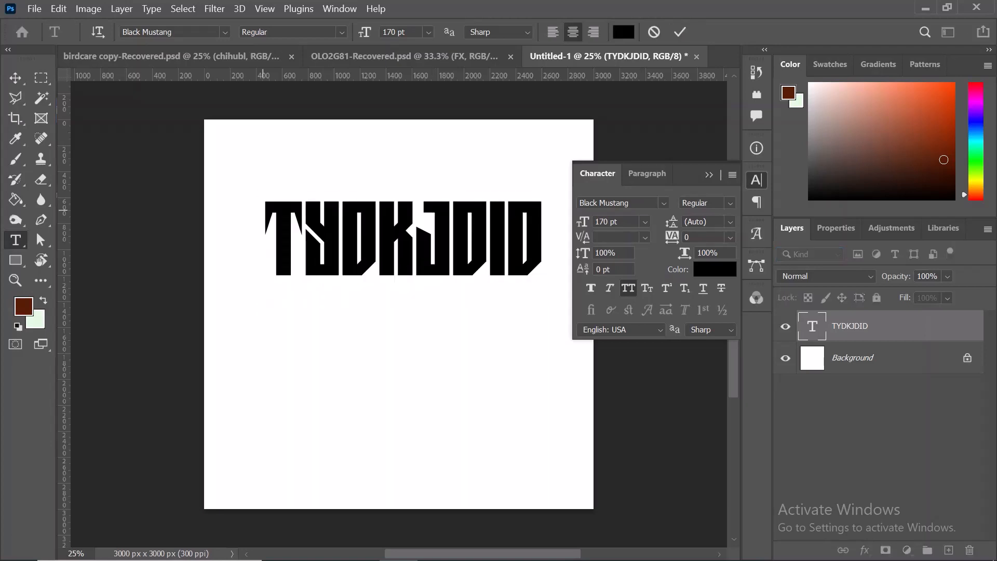
left_click(15, 78)
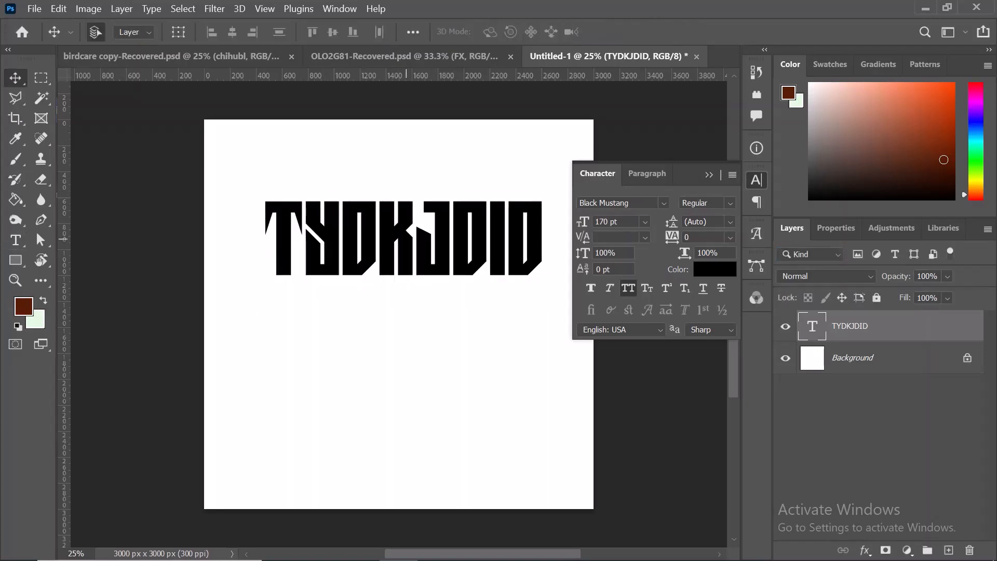
mouse_move(407, 239)
left_mouse_down()
mouse_move(407, 224)
mouse_move(407, 236)
left_mouse_up()
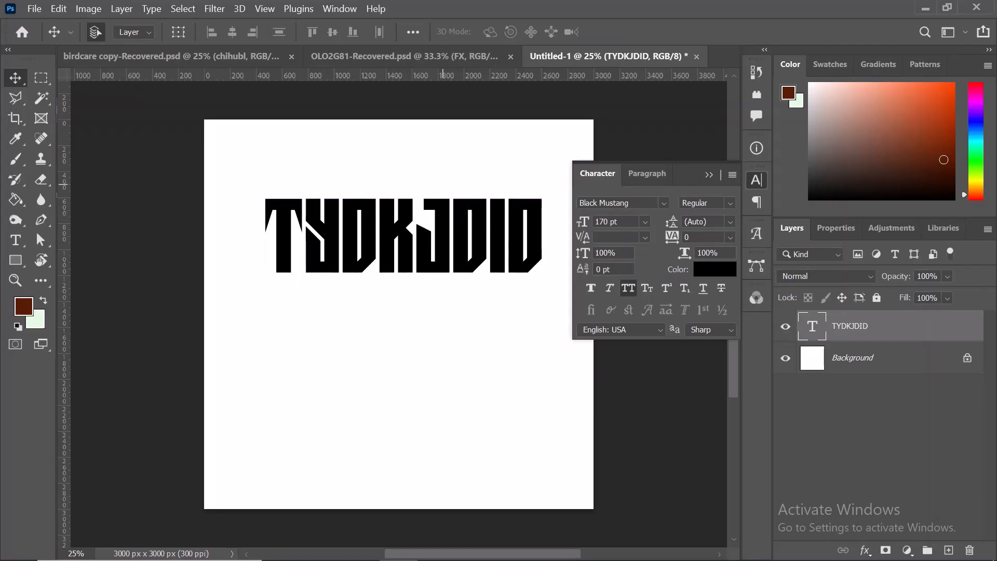
Replace the text with "HI I AM" followed by the person's name
key("t")
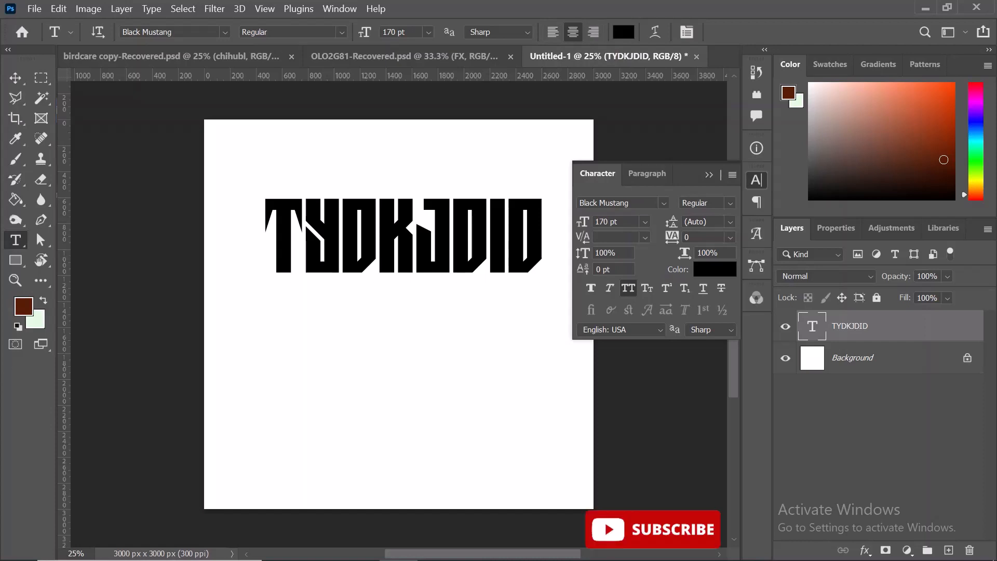
left_click(414, 235)
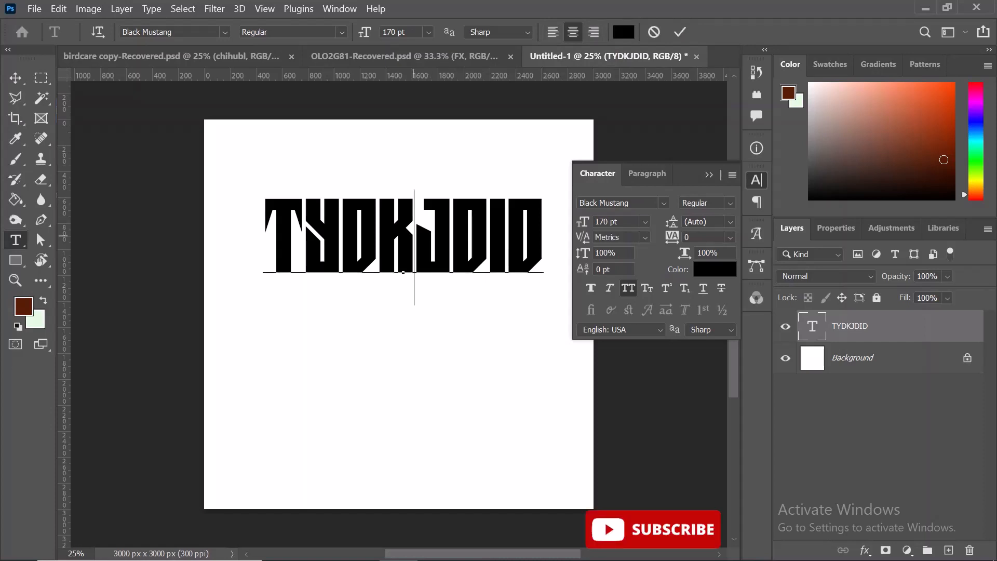
key("ctrl+a")
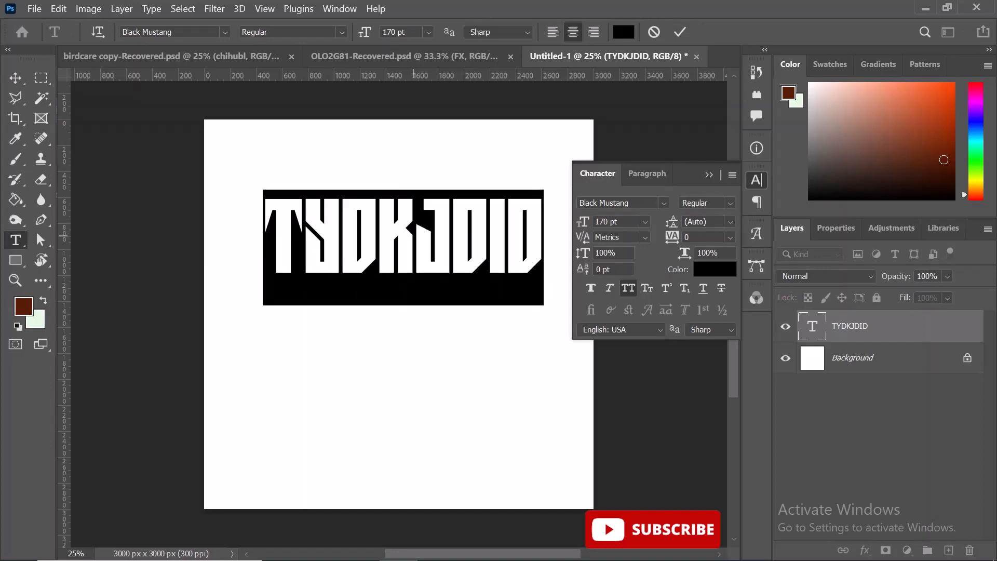
type("N")
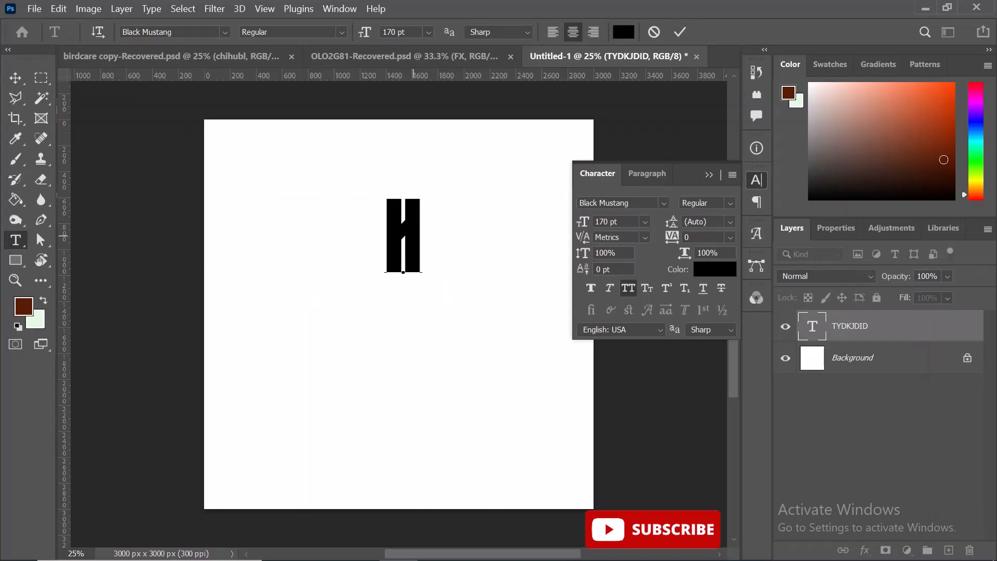
type("I")
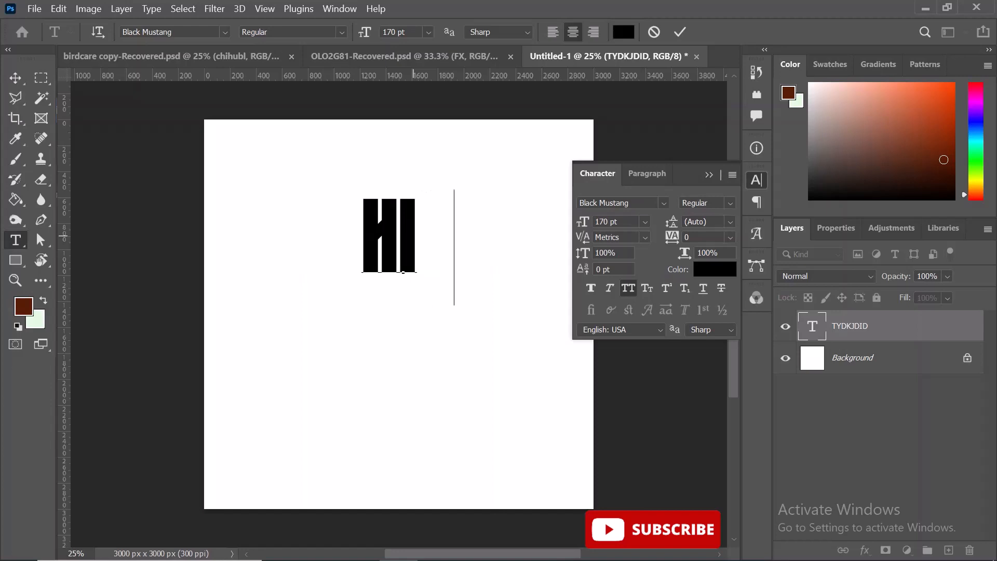
type(" I AM")
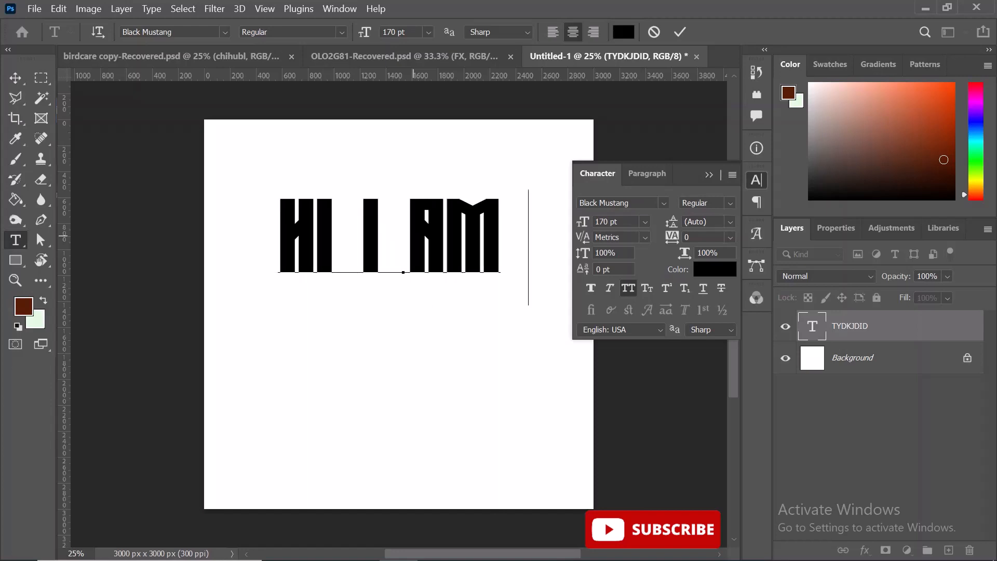
type(" GODSON")
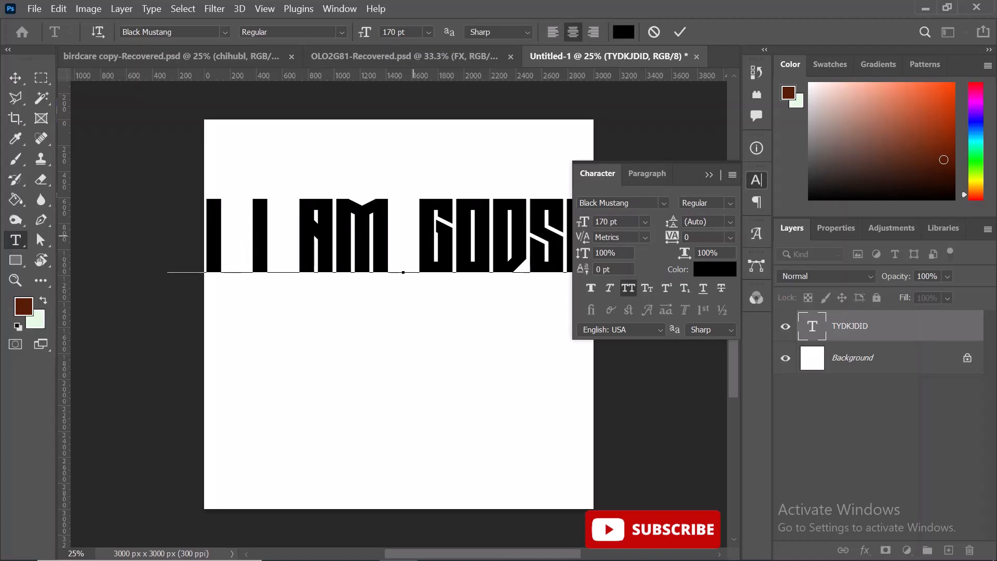
key("ctrl+Return")
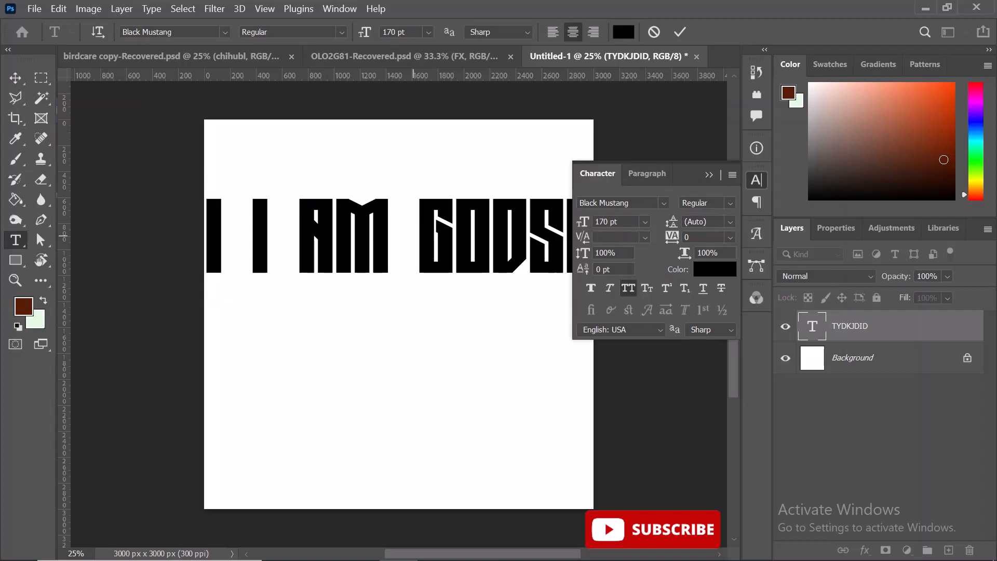
Left-align the text and move it left and slightly down so that it starts nearer the canvas's left edge
key("ctrl+shift+l")
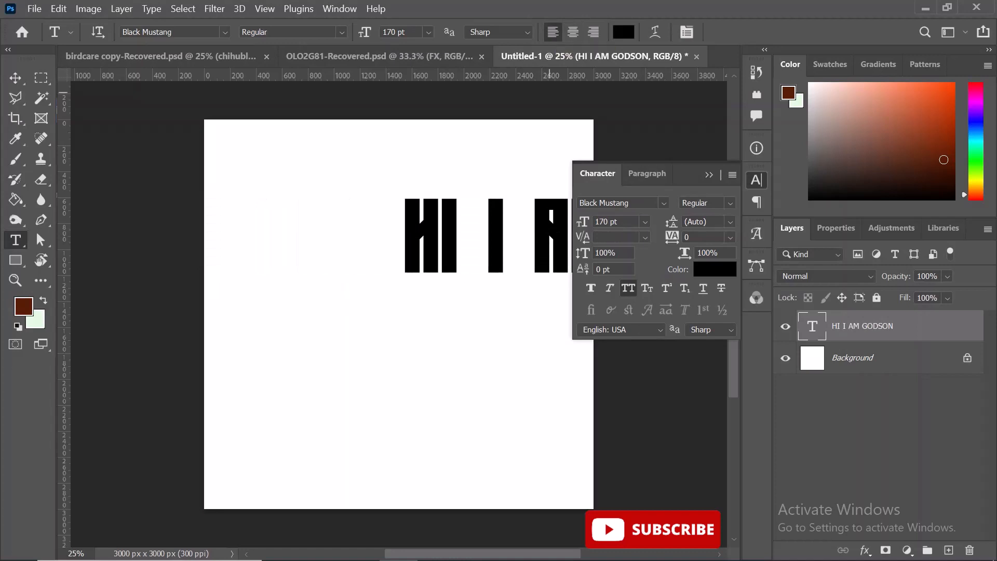
key("v")
left_click_drag(533, 223, 407, 236)
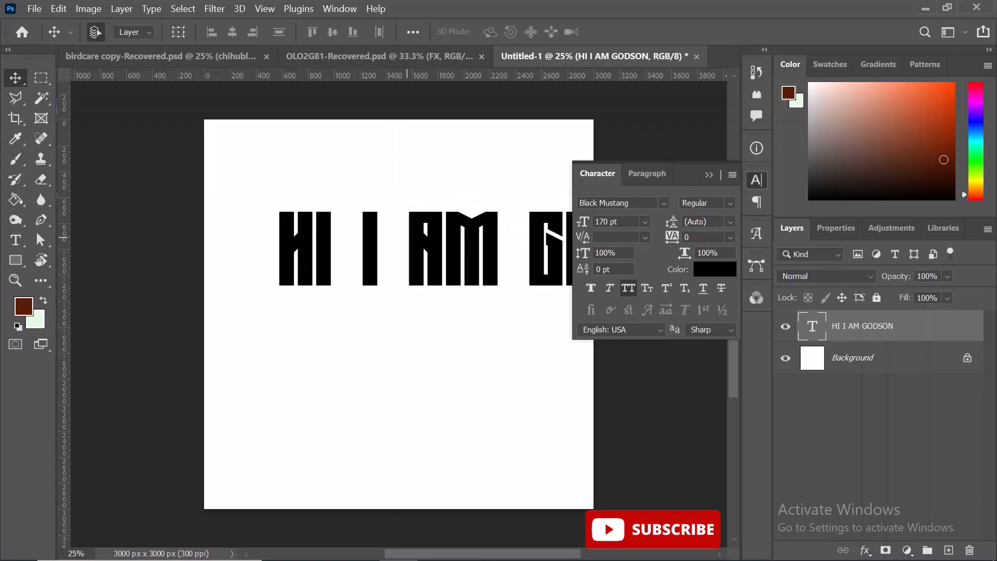
Replace the whole text with "HELLO"
key("t")
left_click(407, 237)
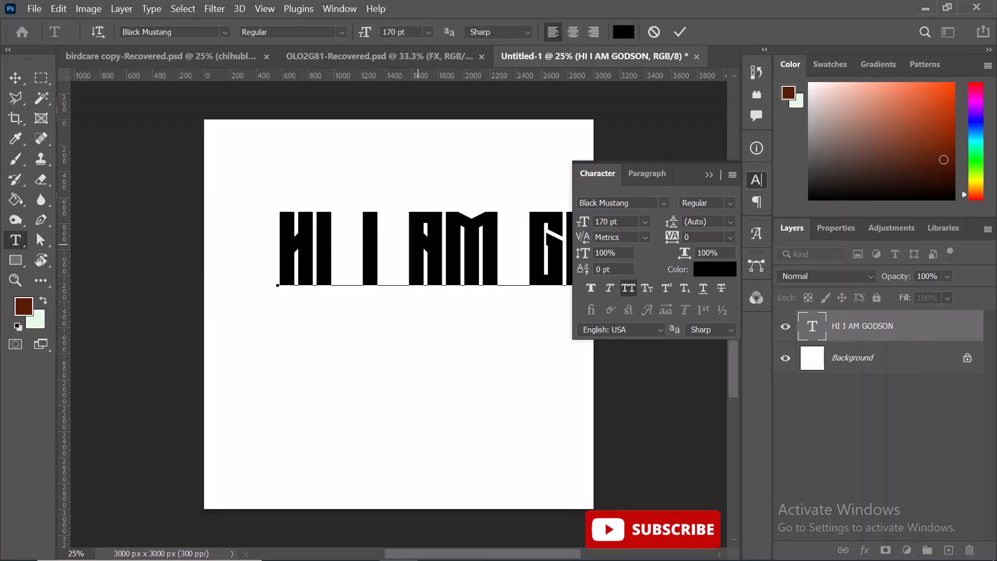
key("ctrl+a")
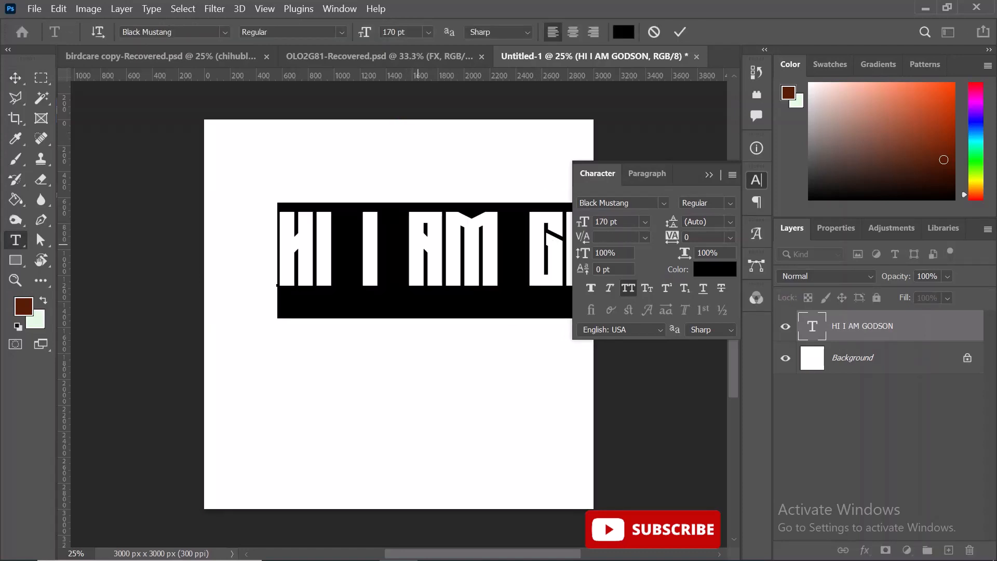
type("HELL")
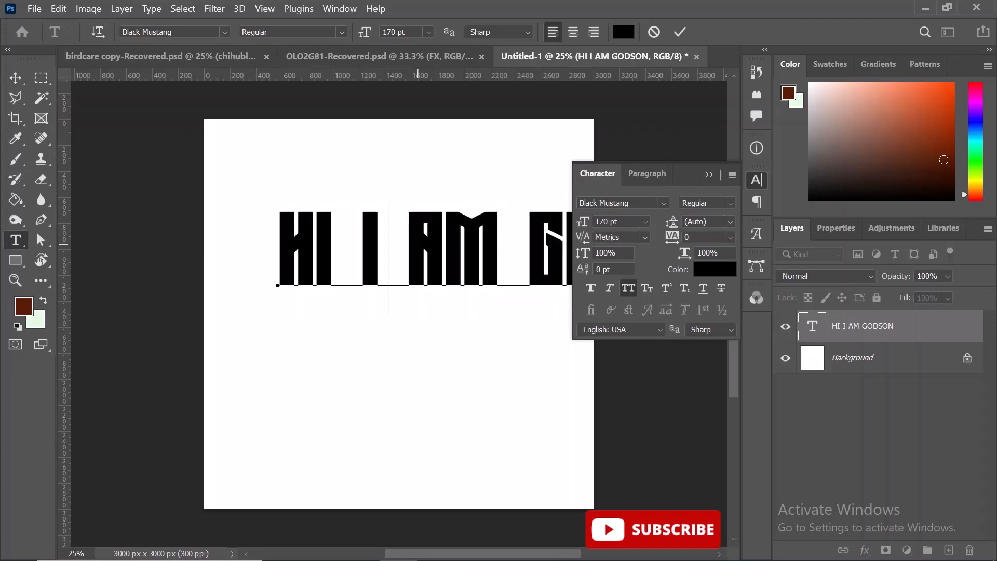
type("O")
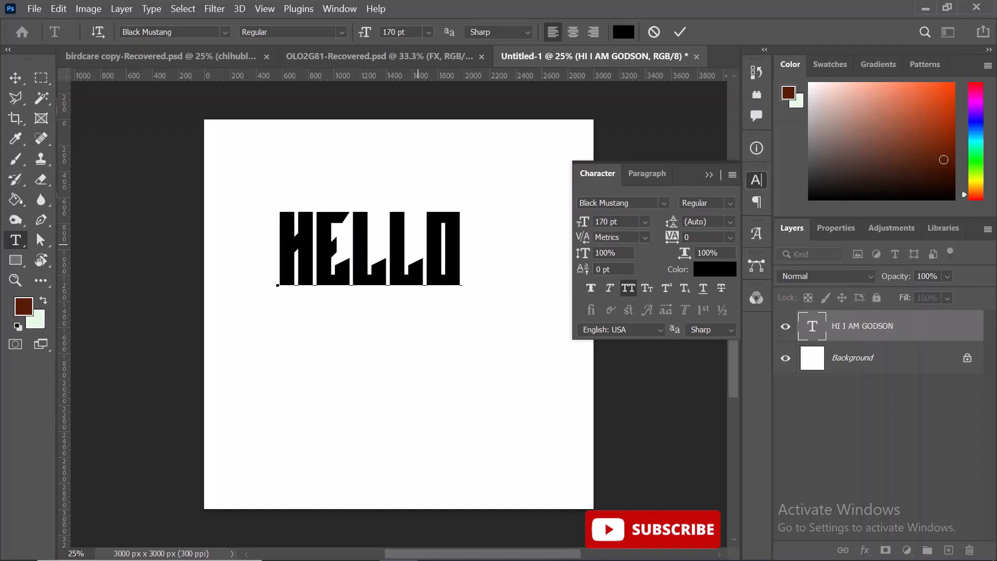
Right-align the HELLO text and move it back toward the upper middle of the canvas
key("ctrl+Return")
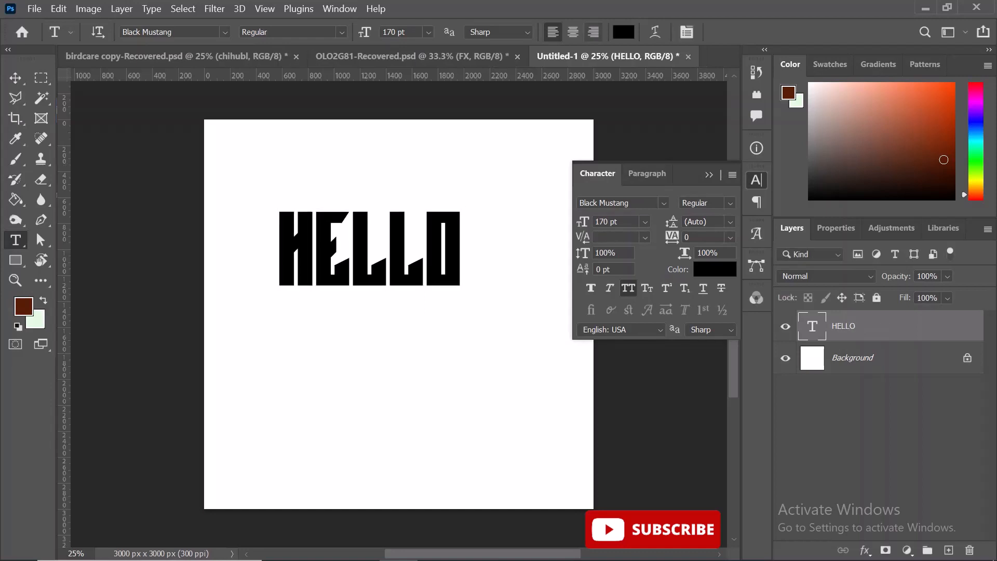
left_click(593, 32)
key("v")
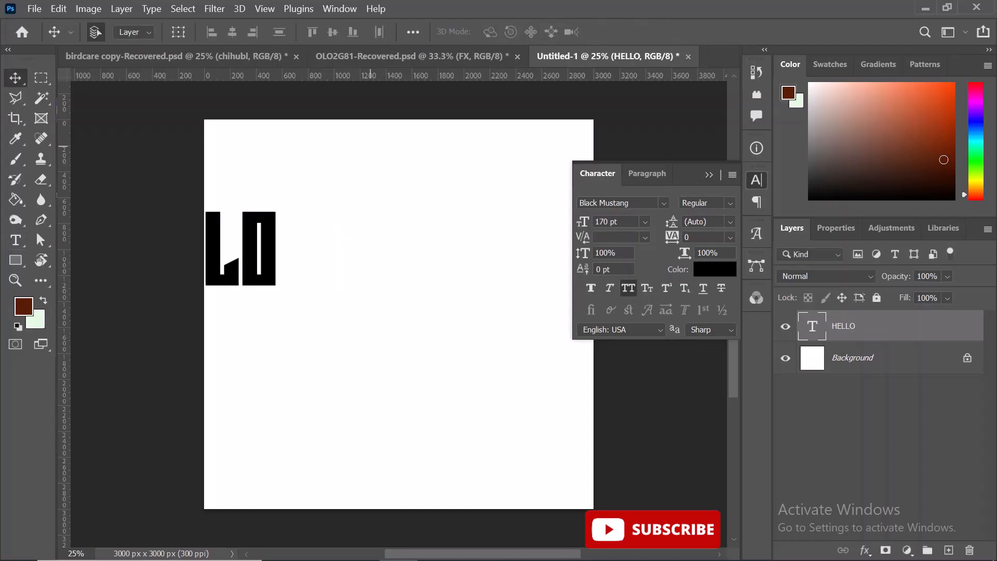
left_click_drag(256, 270, 460, 285)
Replace the whole HELLO text with "RIGHT ALLIGNED"
key("t")
left_click(445, 250)
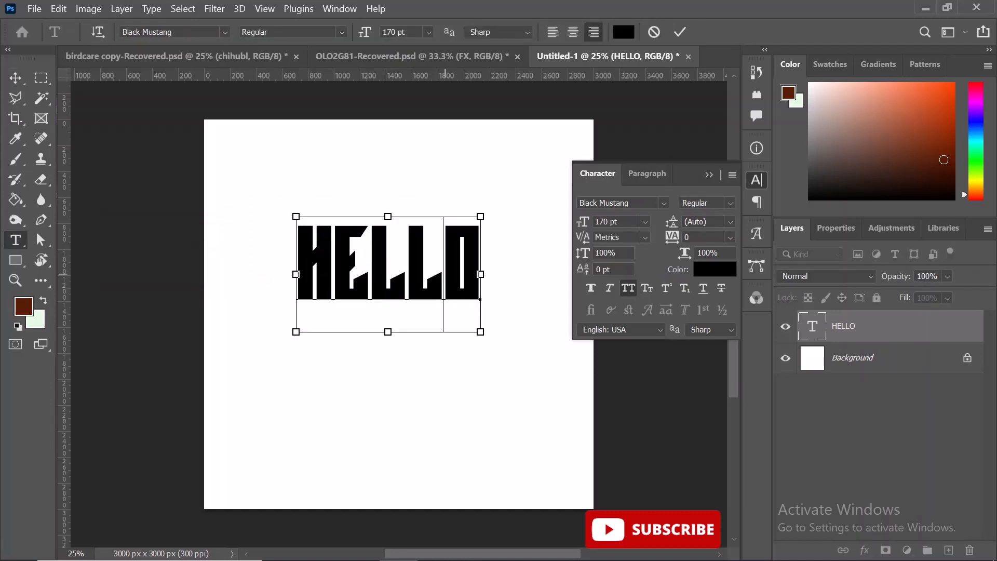
key("ctrl+a")
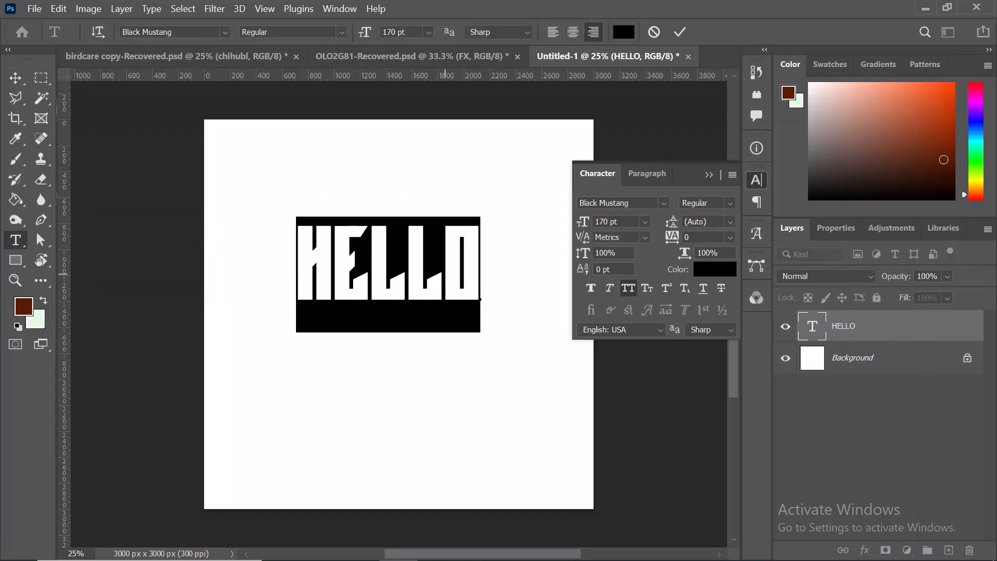
type("L")
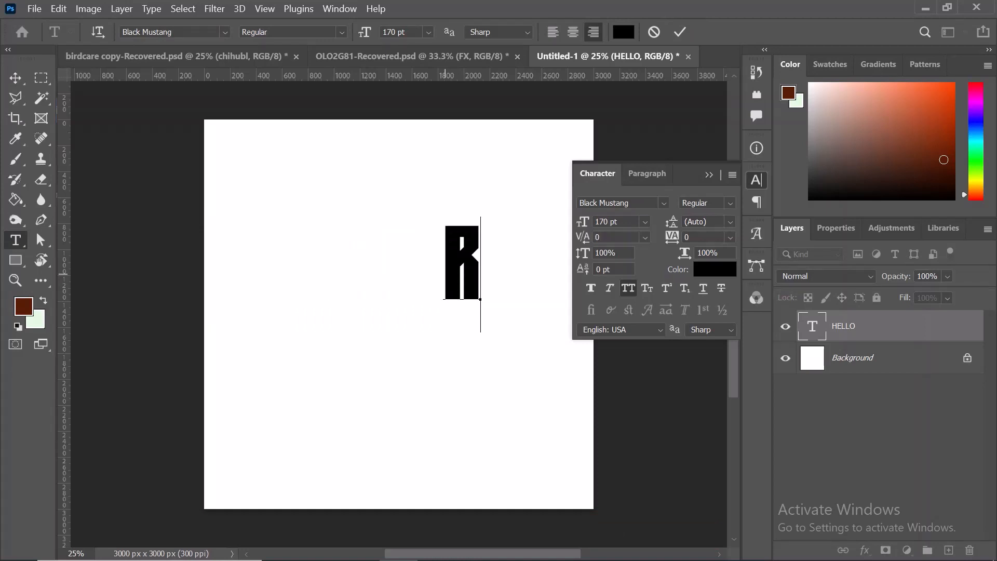
type("IGHT")
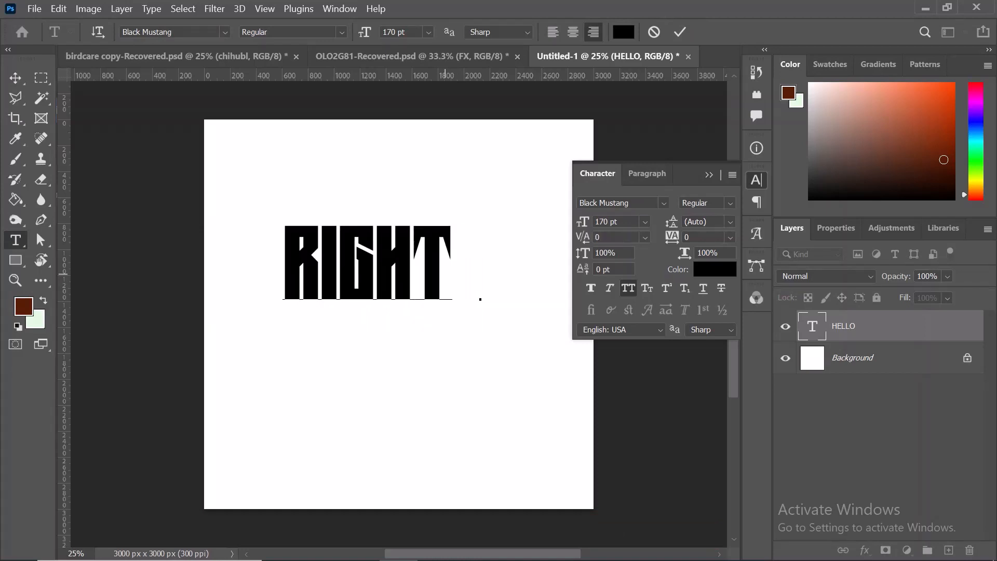
type(" ALLI")
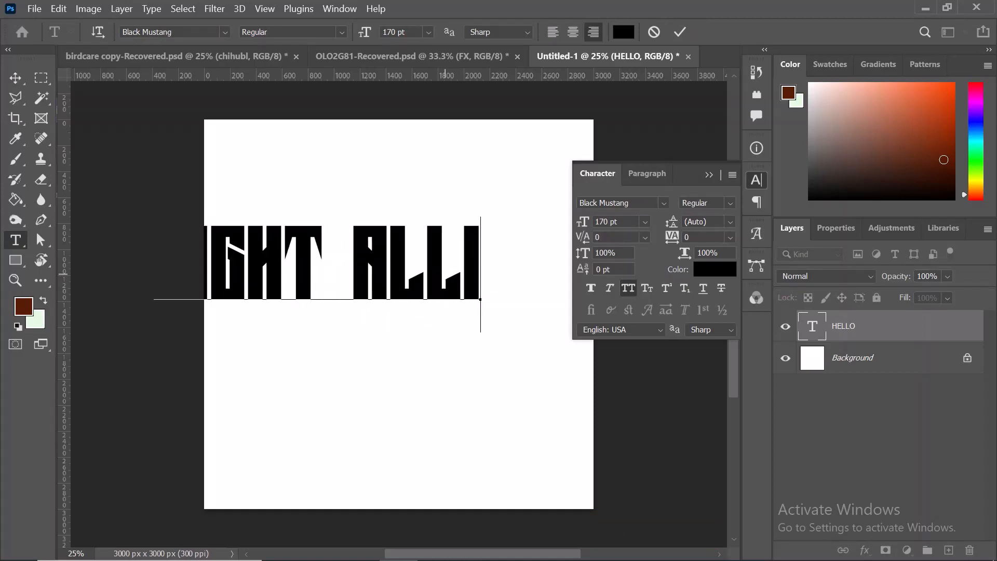
type("GNED")
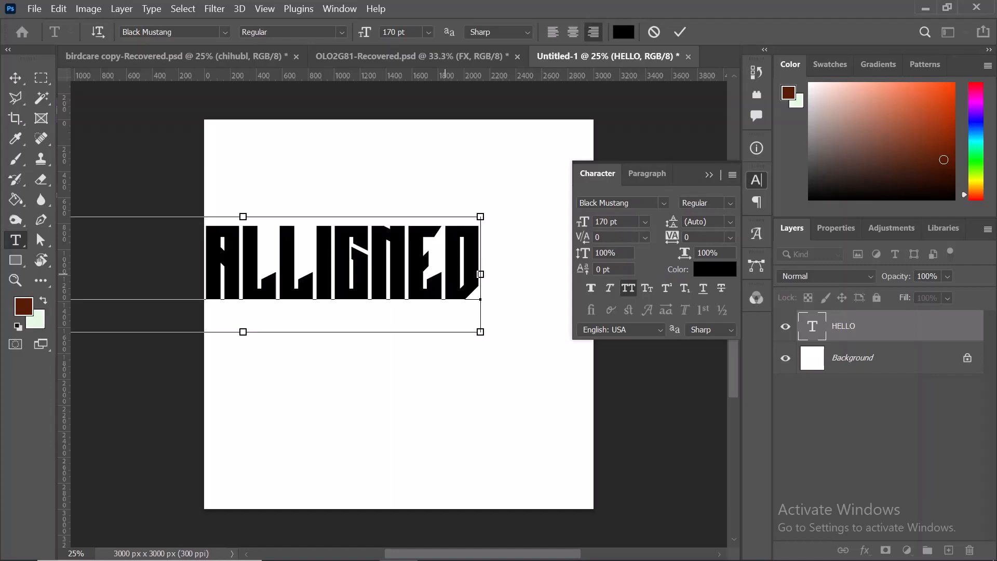
key("ctrl+Return")
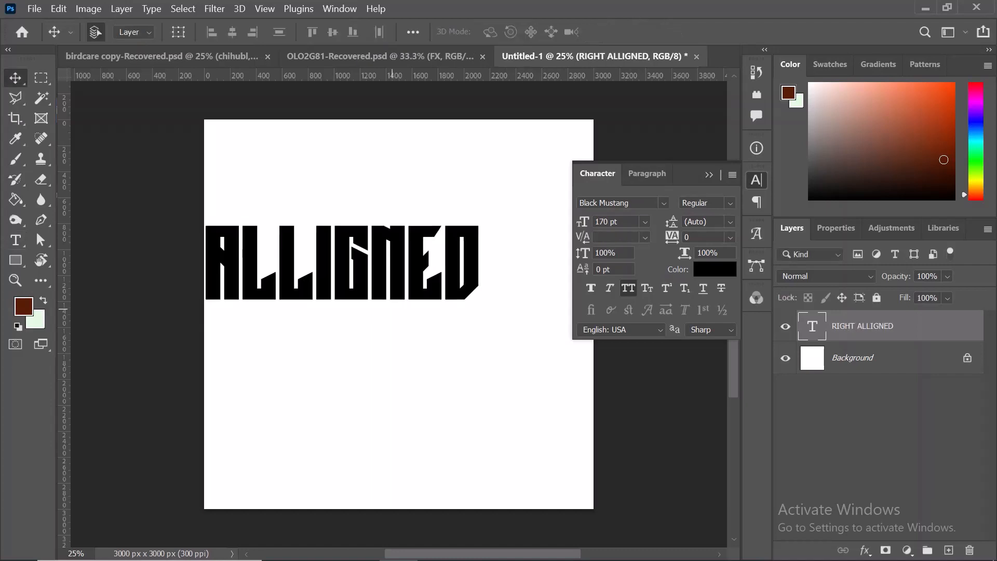
Move the text so that it starts near the canvas's left edge and place a duplicate directly below it
left_click_drag(353, 245, 445, 259)
left_click_drag(237, 283, 377, 314)
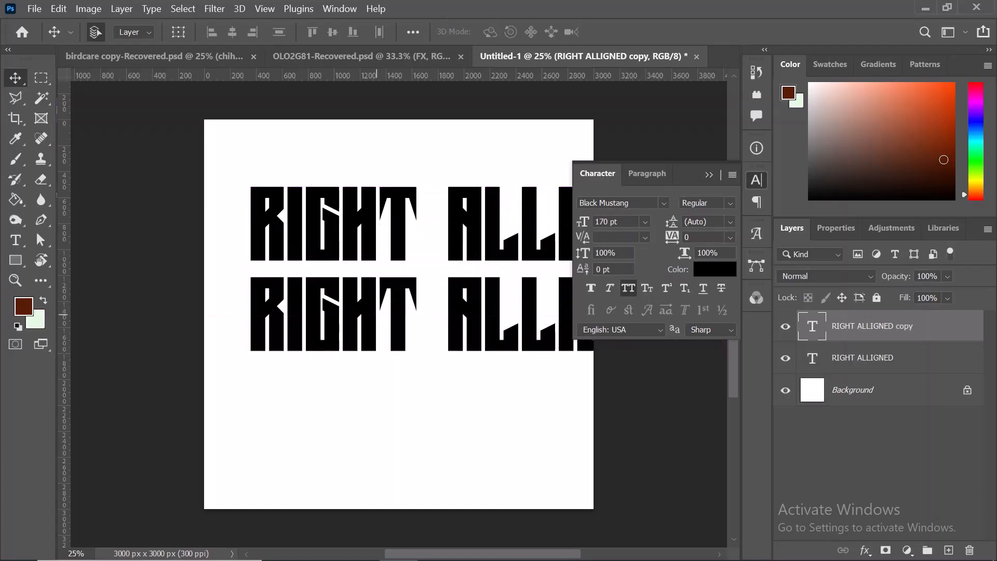
Replace the lower copy's text with "LDLD" and move it beneath the start of RIGHT ALLIGNED
key("t")
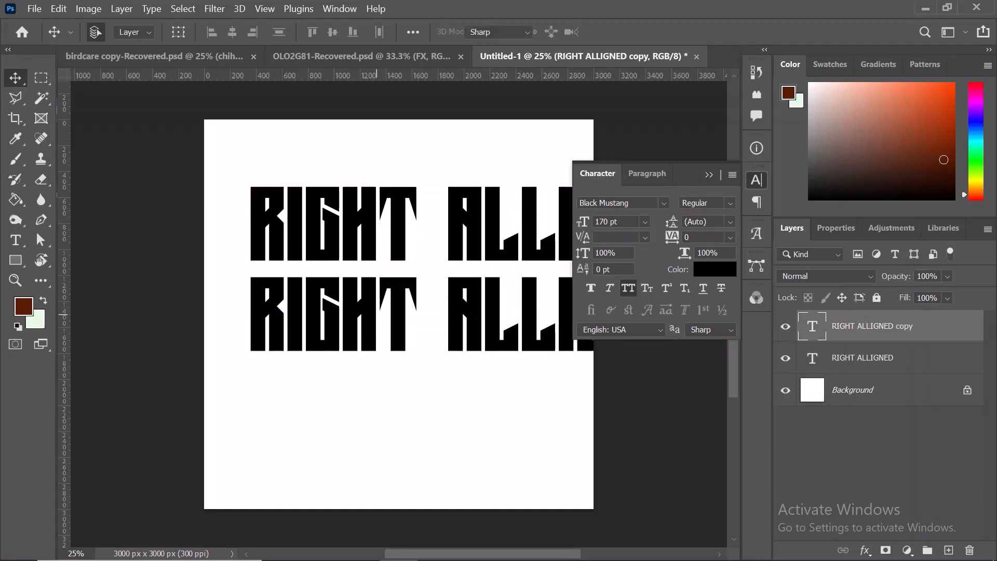
left_click(368, 333)
key("ctrl+a")
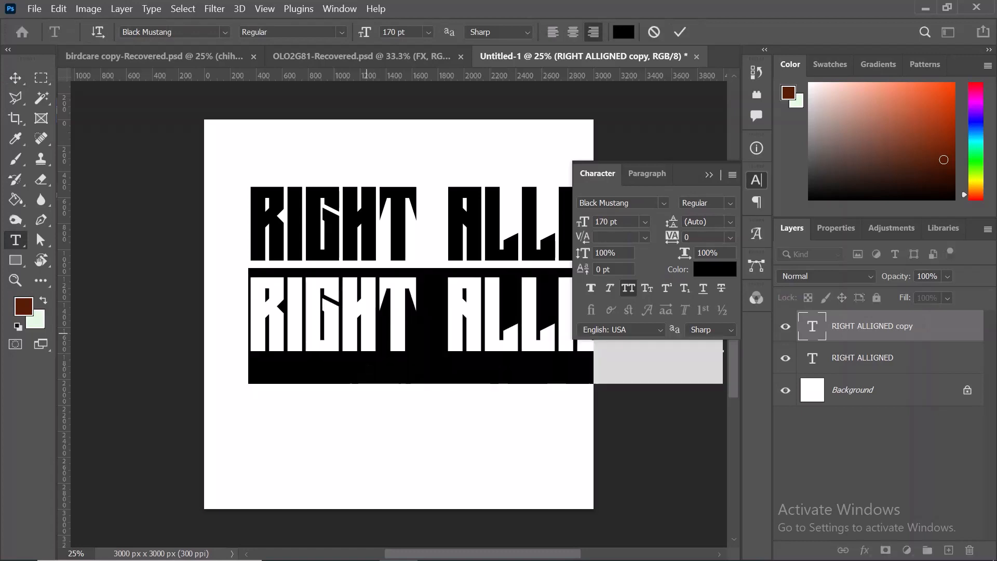
key("BackSpace")
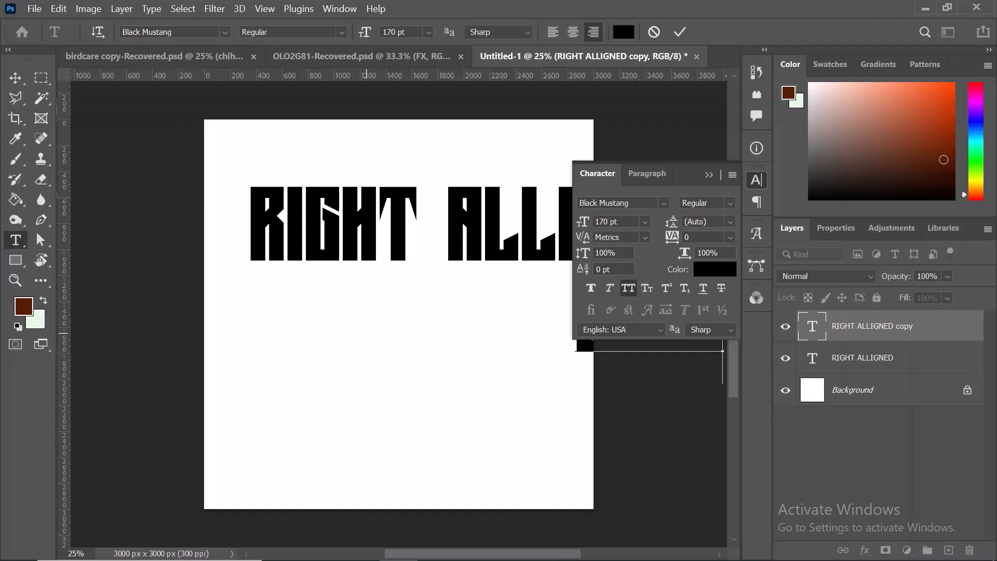
key("ctrl+Return")
key("v")
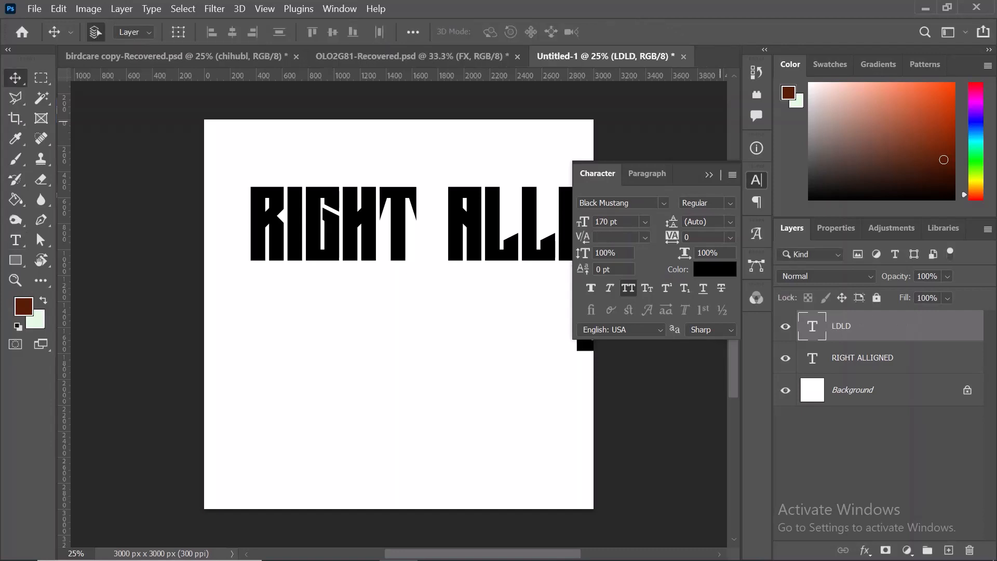
left_click(709, 175)
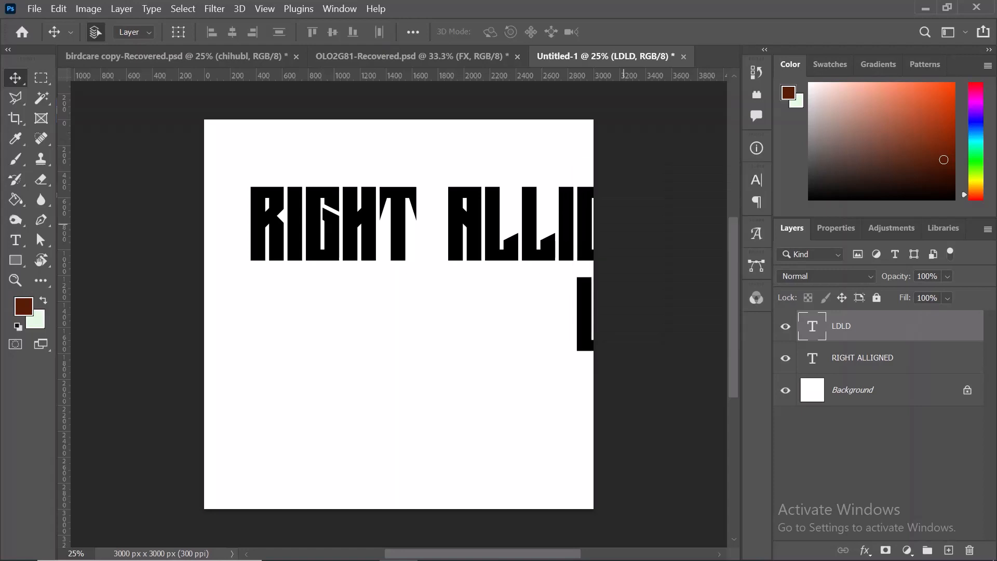
left_click_drag(583, 310, 258, 305)
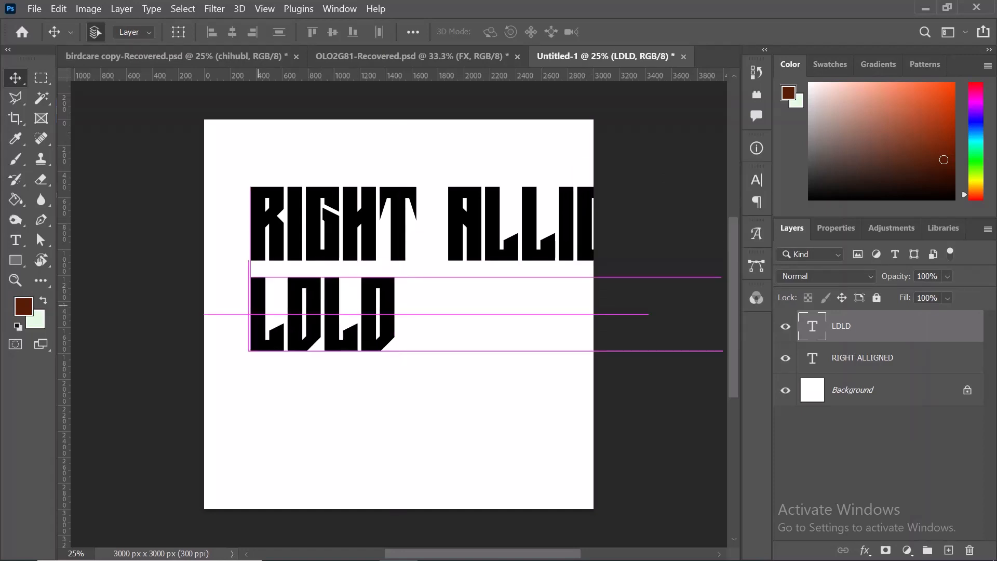
Left-align the LDLD text and line up its left edge with the RIGHT ALLIGNED layer
key("t")
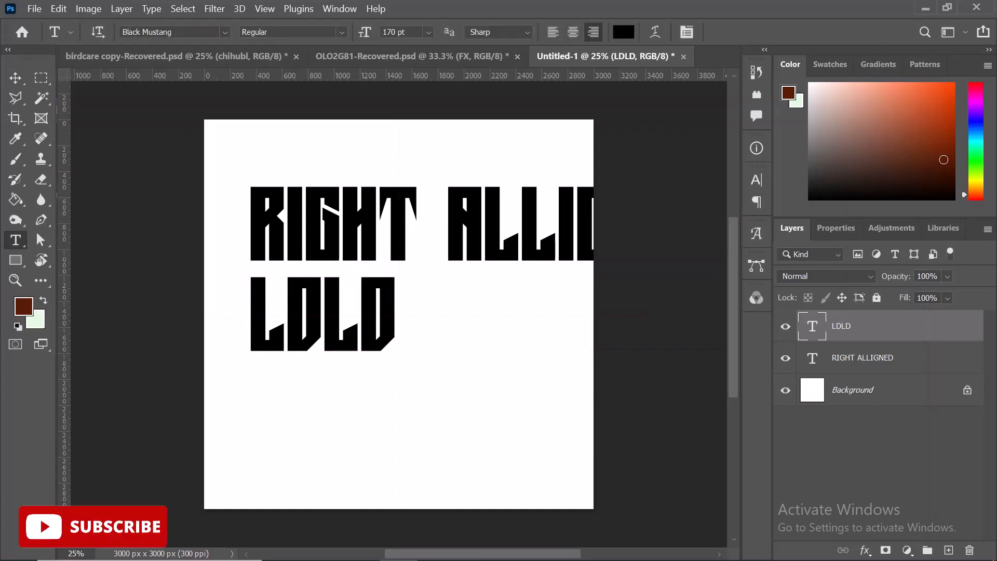
left_click(553, 31)
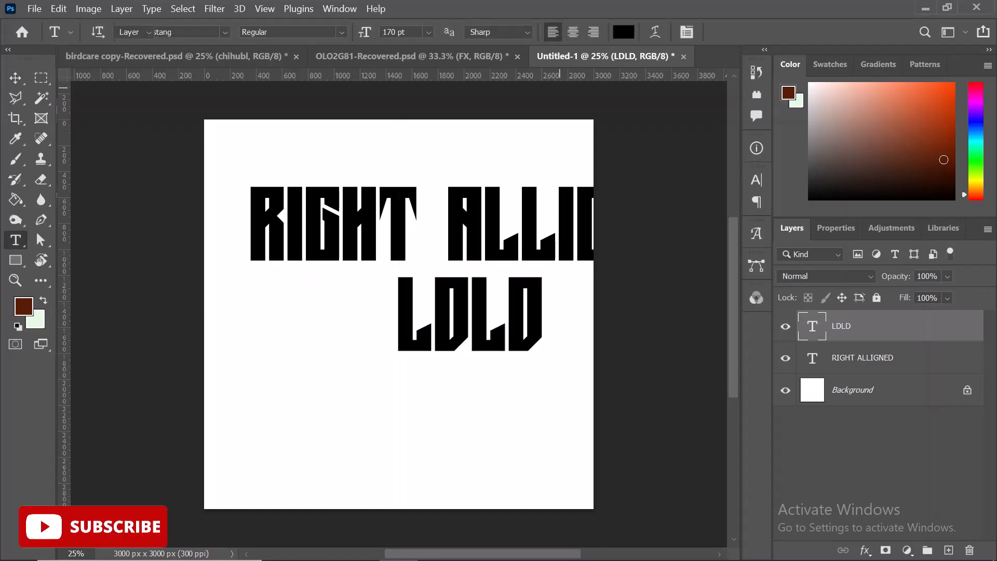
key("v")
left_click_drag(508, 379, 290, 172)
left_click(211, 32)
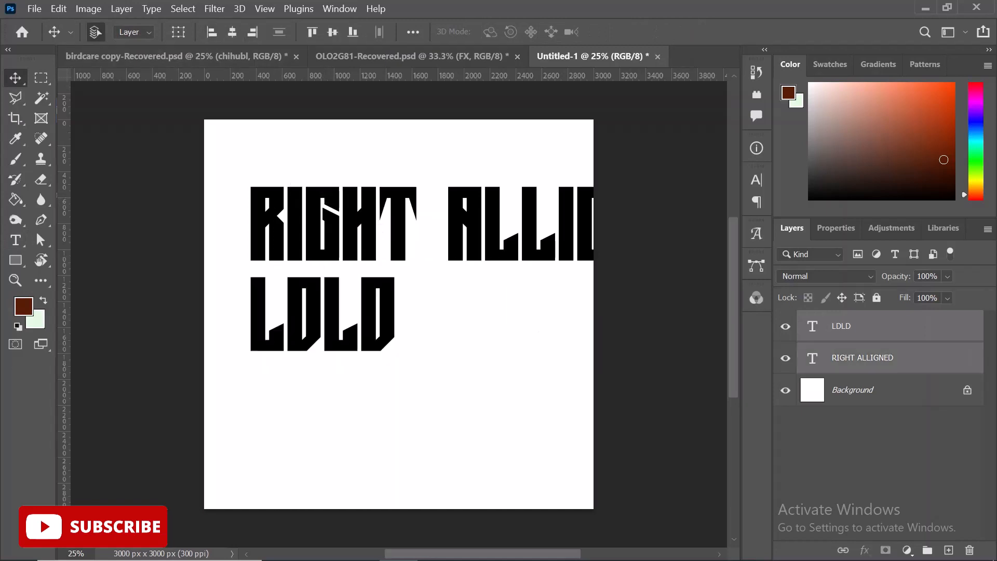
left_click(428, 457)
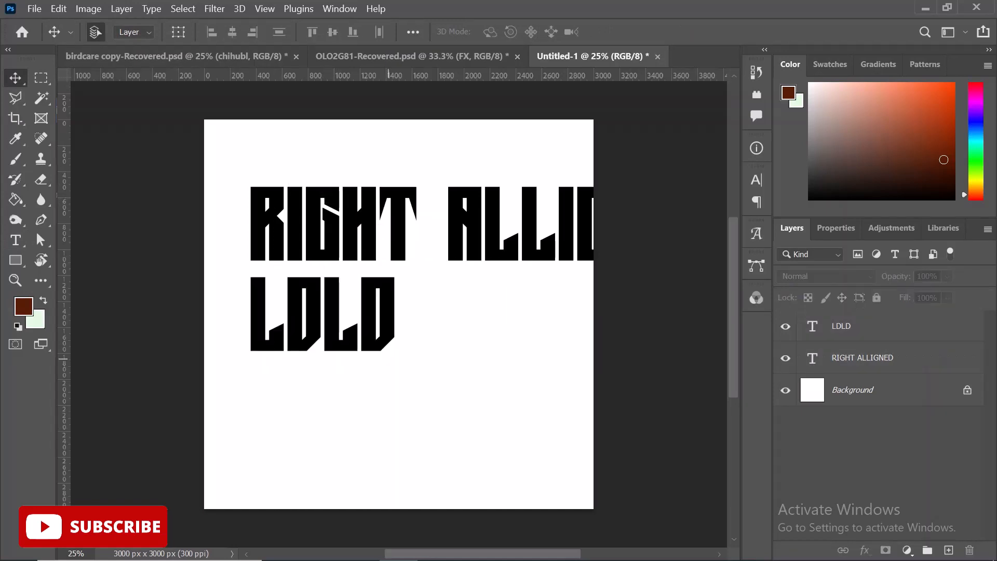
Replace the LDLD text with "LFU" and delete both text layers, leaving only the background
key("t")
left_click(358, 323)
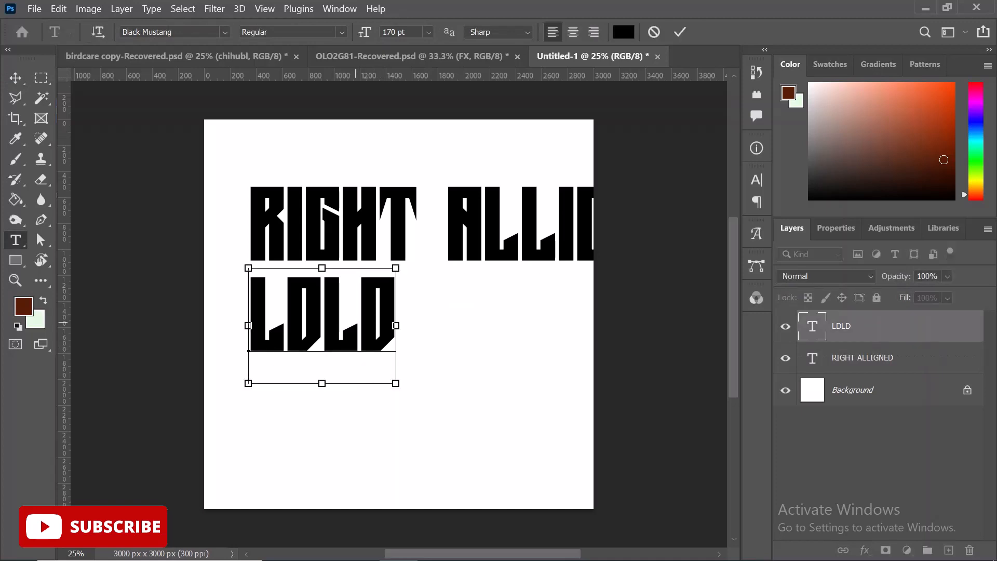
double_click(357, 323)
type("LFU")
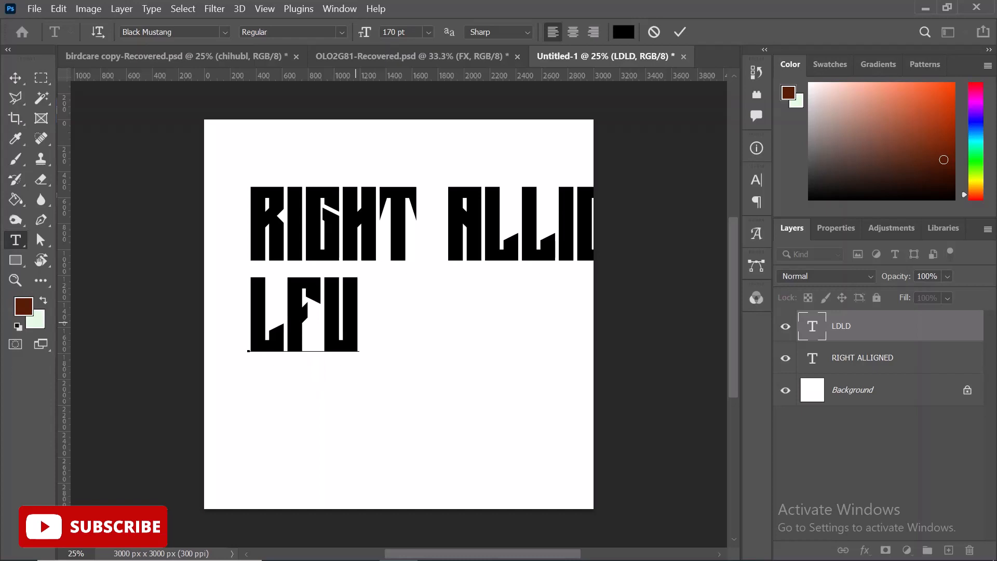
key("ctrl")
key("ctrl+Return")
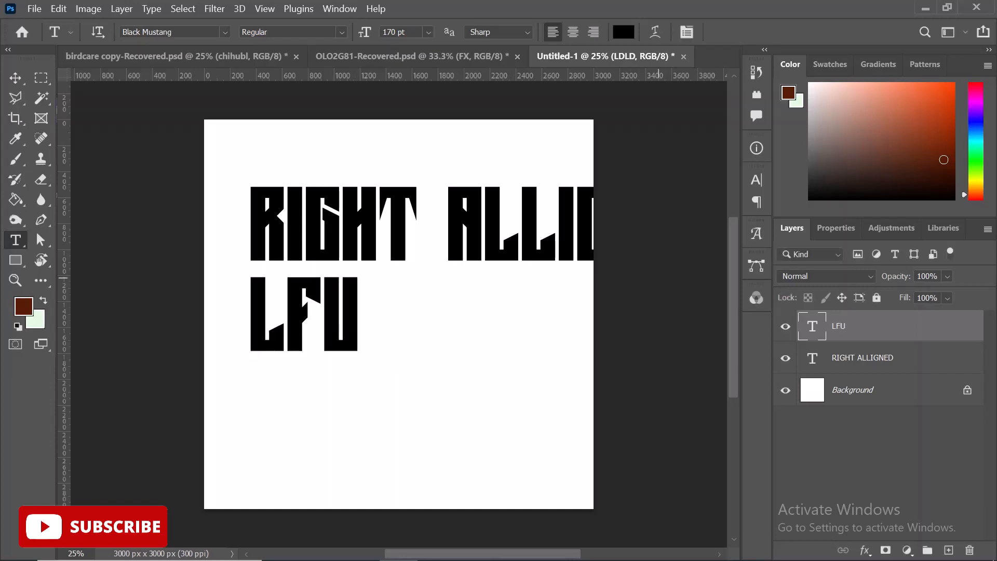
key("Delete")
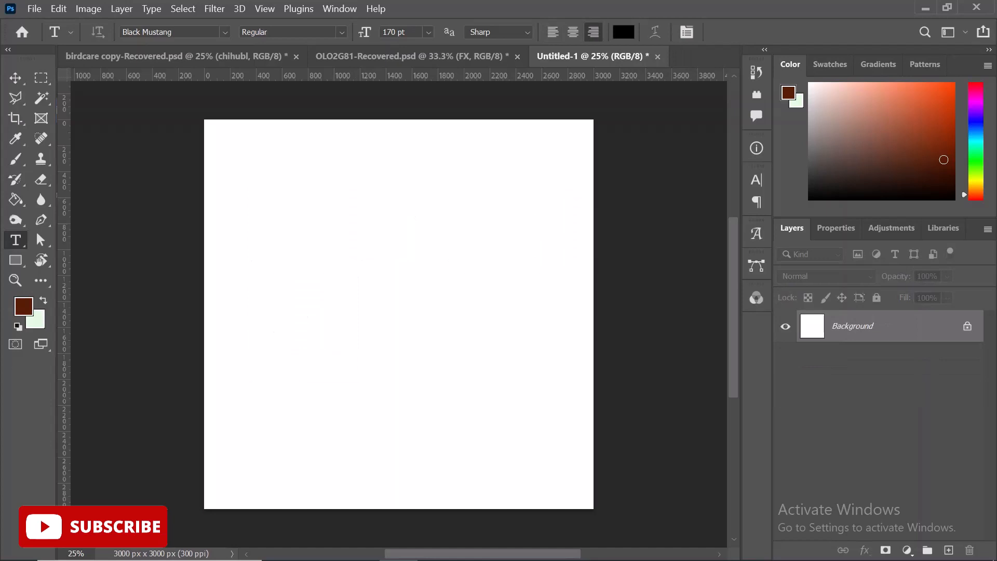
Filter the Character font list by the Serif class and choose the Aver font
left_click(756, 180)
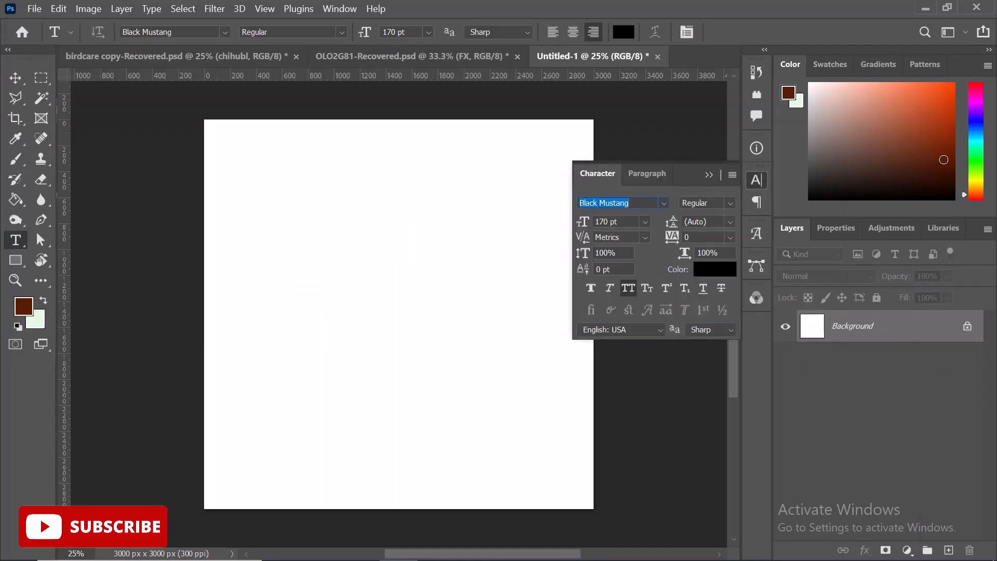
left_click(663, 203)
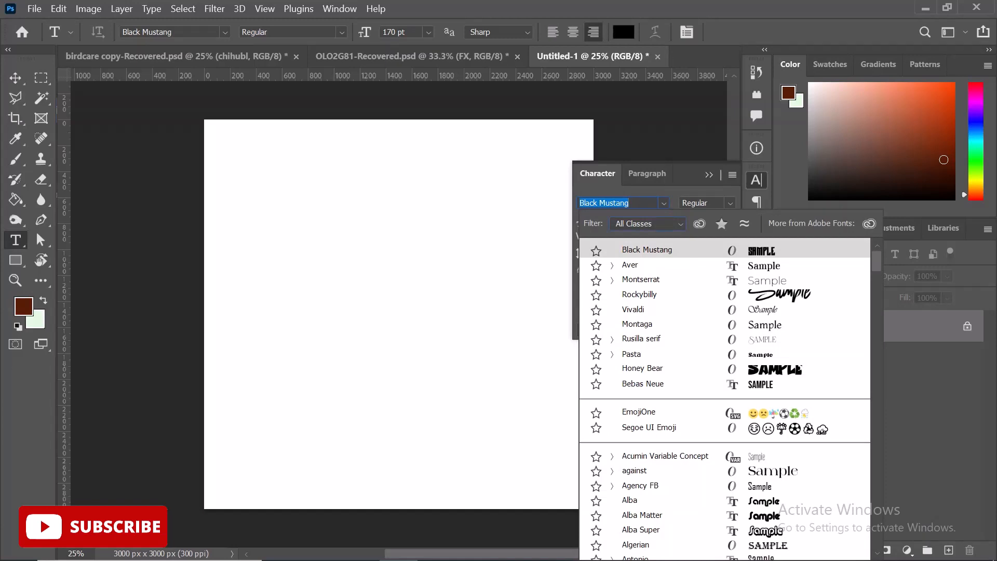
left_click(679, 224)
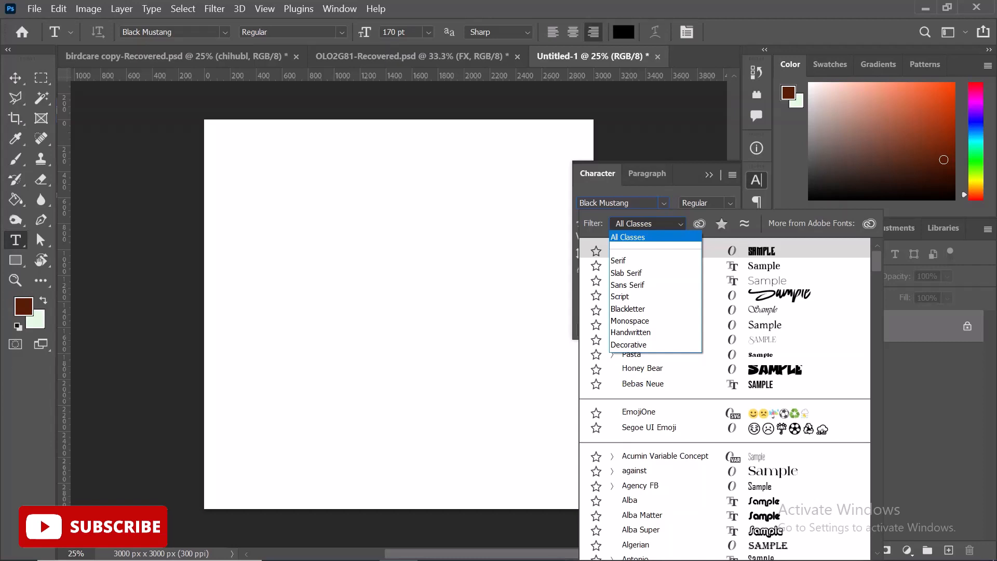
left_click(618, 261)
left_click(630, 266)
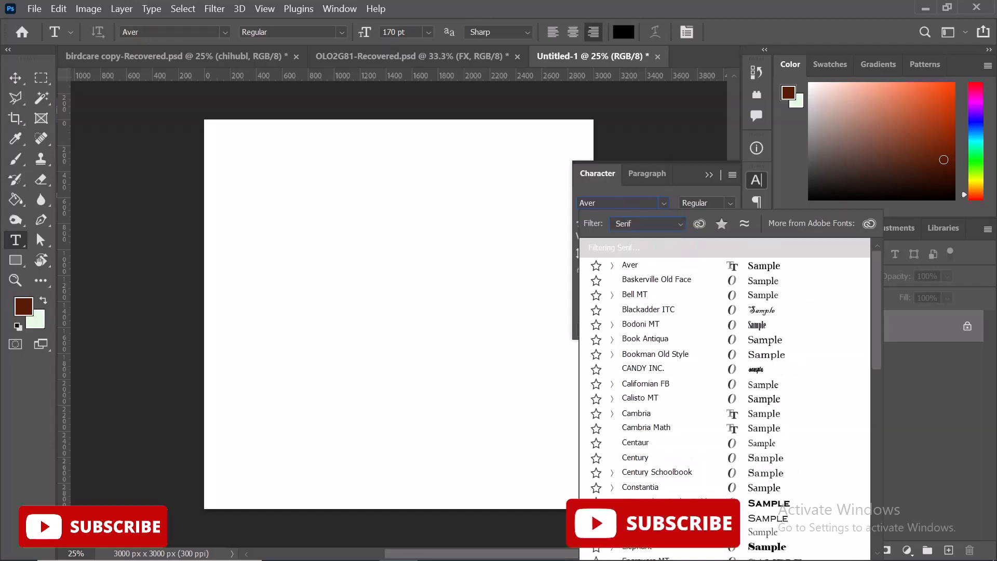
Add the text "SERIF" on the canvas and move it so that the whole word fits inside
left_click(357, 211)
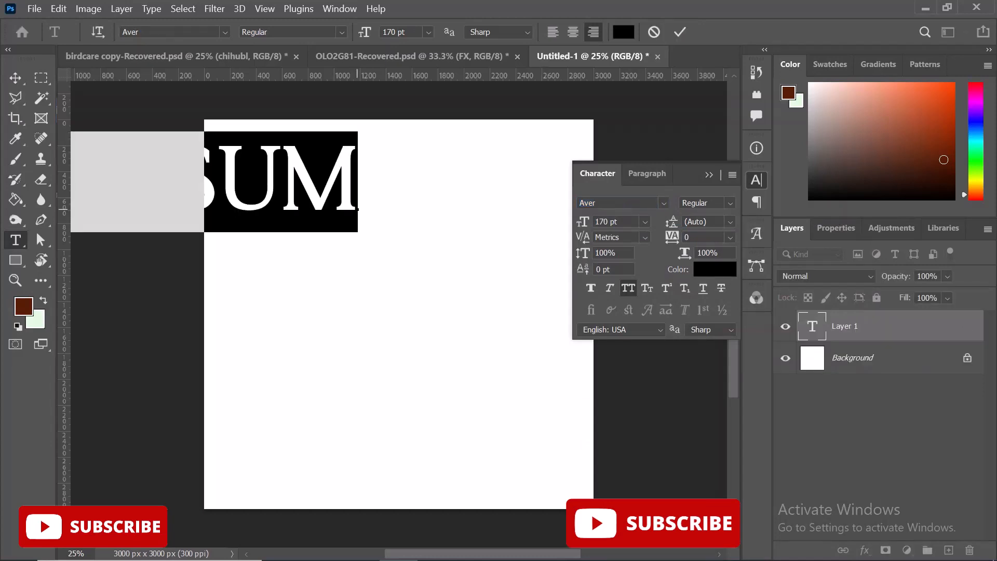
type("SE")
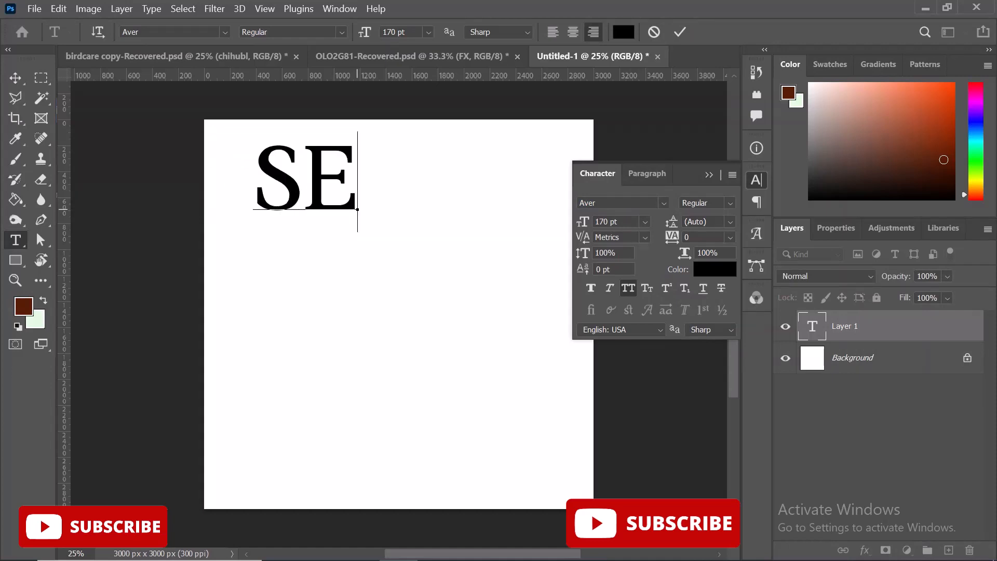
type("RIF")
key("ctrl+Return")
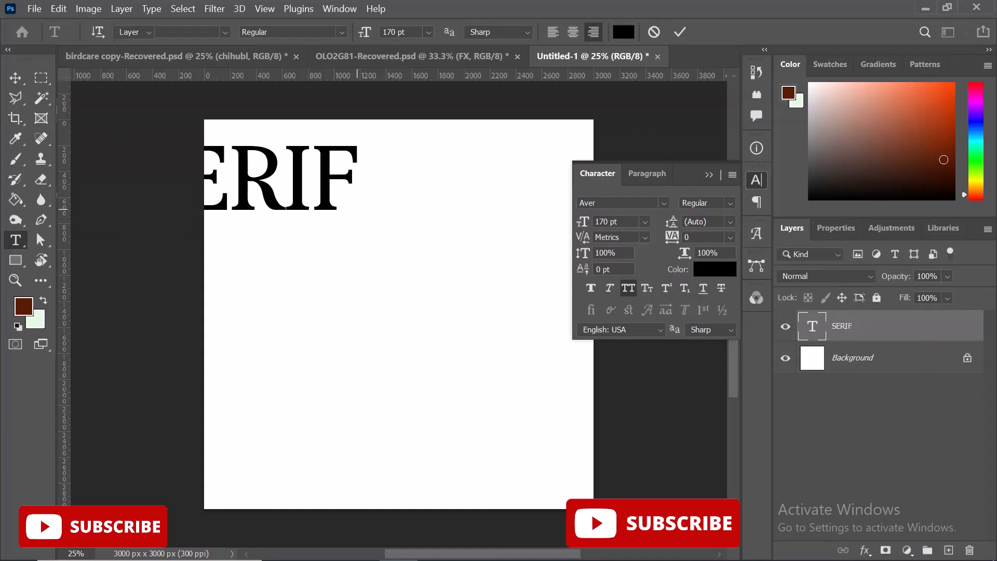
key("v")
left_click_drag(275, 202, 385, 285)
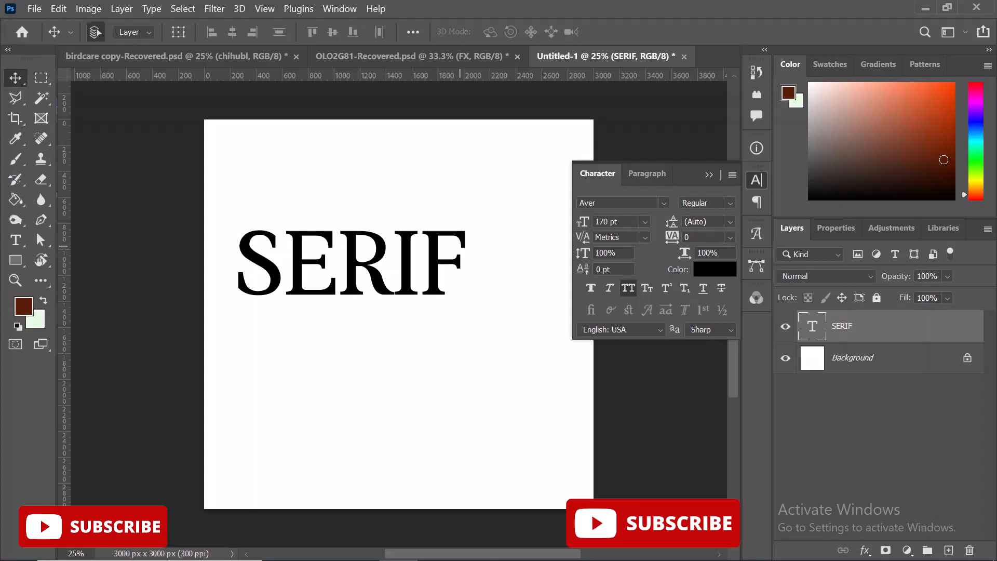
Set up the Ellipse tool in Shape mode with no fill and a black 1 px stroke
key("z")
left_click(453, 236)
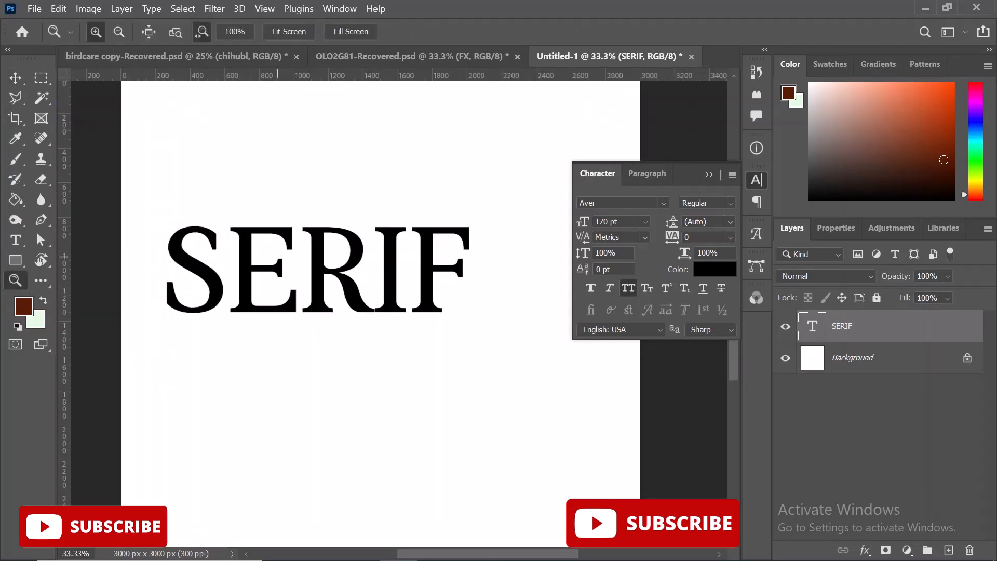
left_click(166, 290)
left_click(164, 287)
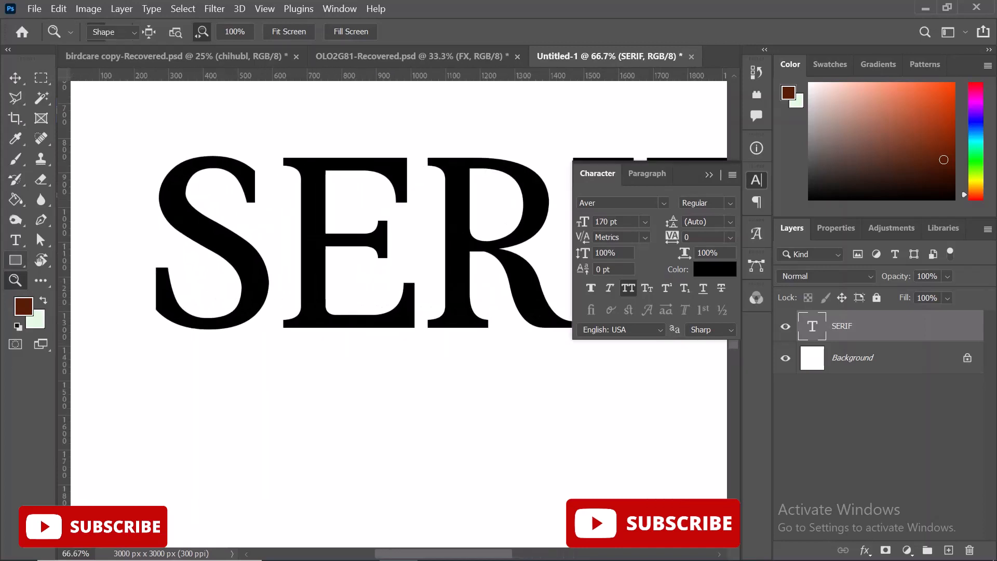
left_click(15, 259)
left_click(78, 273)
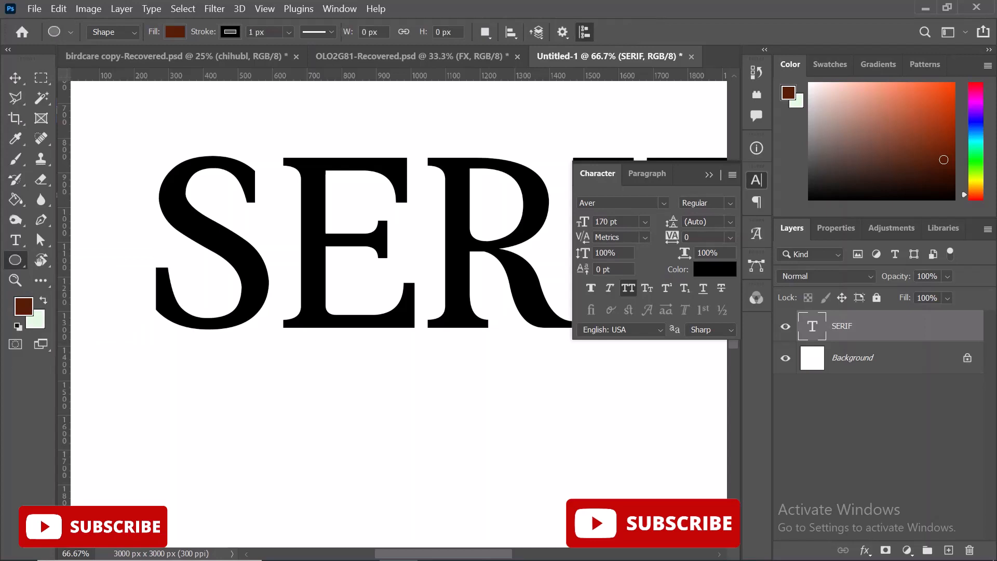
left_click(175, 32)
left_click(83, 61)
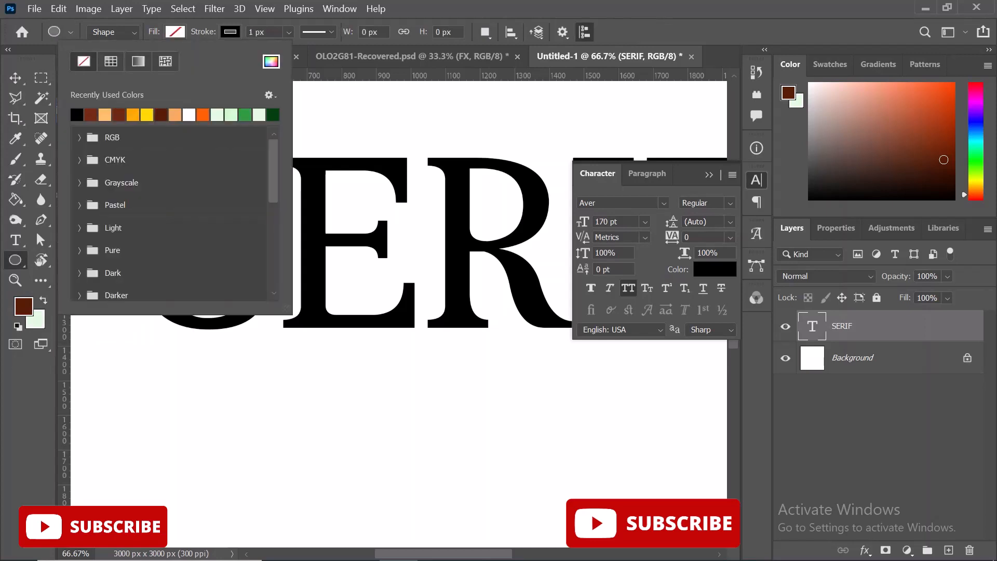
left_click(343, 395)
left_click(343, 394)
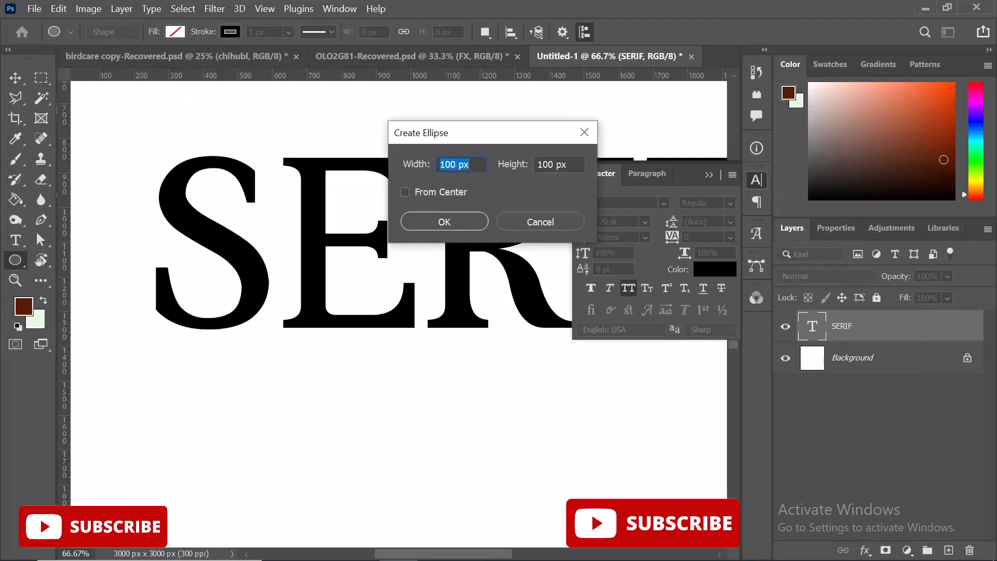
key("Escape")
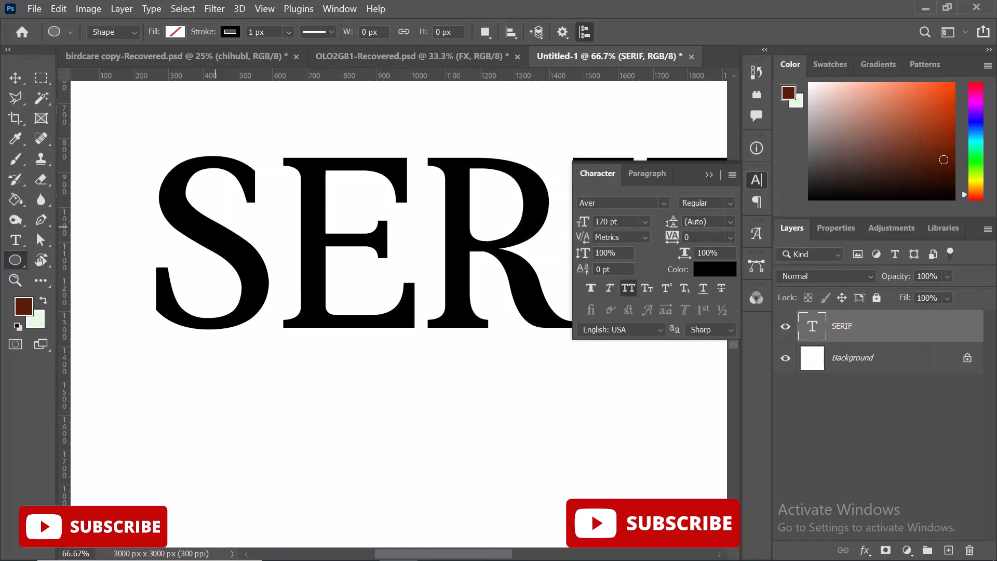
Draw ellipses around the S's lower serif, about 241 × 210 px, and its upper serif, about 228 × 218 px
left_click_drag(114, 249, 197, 322)
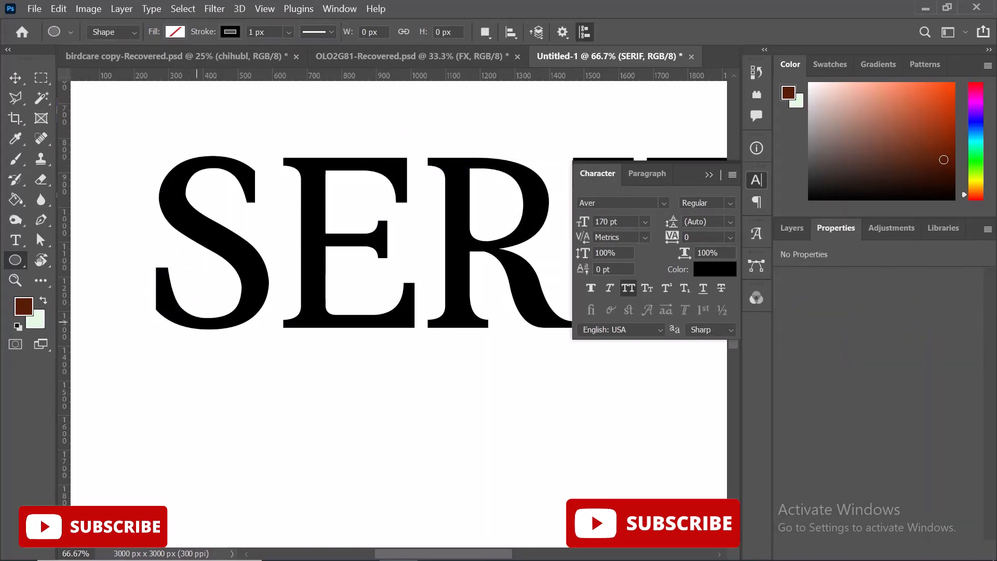
left_click_drag(114, 250, 198, 322)
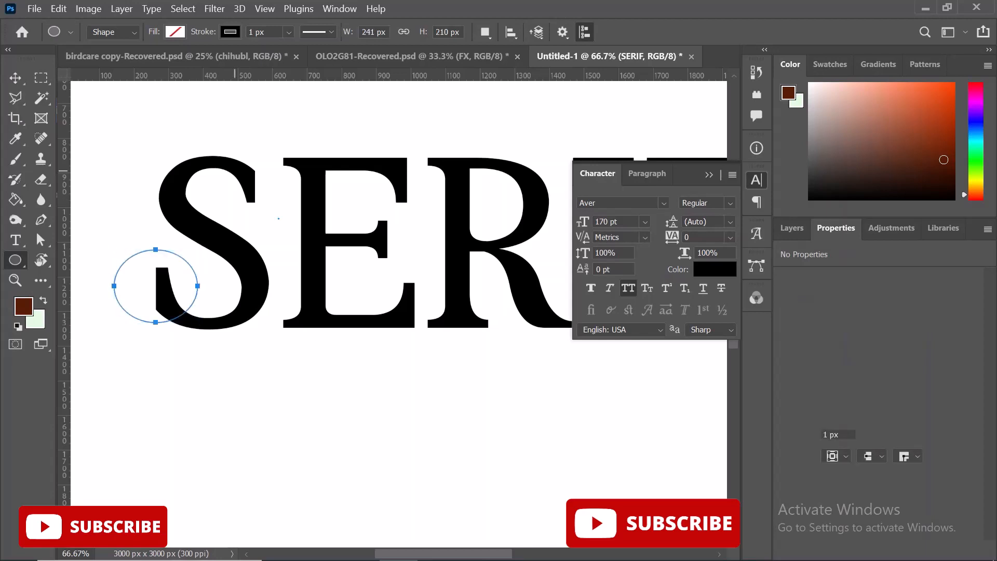
left_click_drag(200, 143, 279, 218)
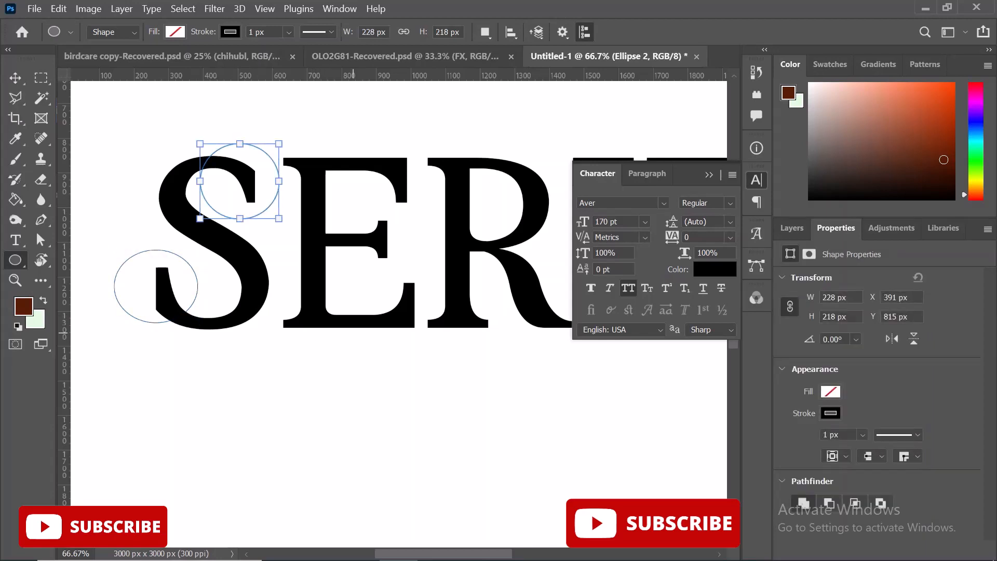
Draw ellipses around the E's lower and upper serifs, about 143 × 244 and 150 × 233 px, and the I's top serif, about 260 × 178 px
left_click_drag(384, 277, 433, 361)
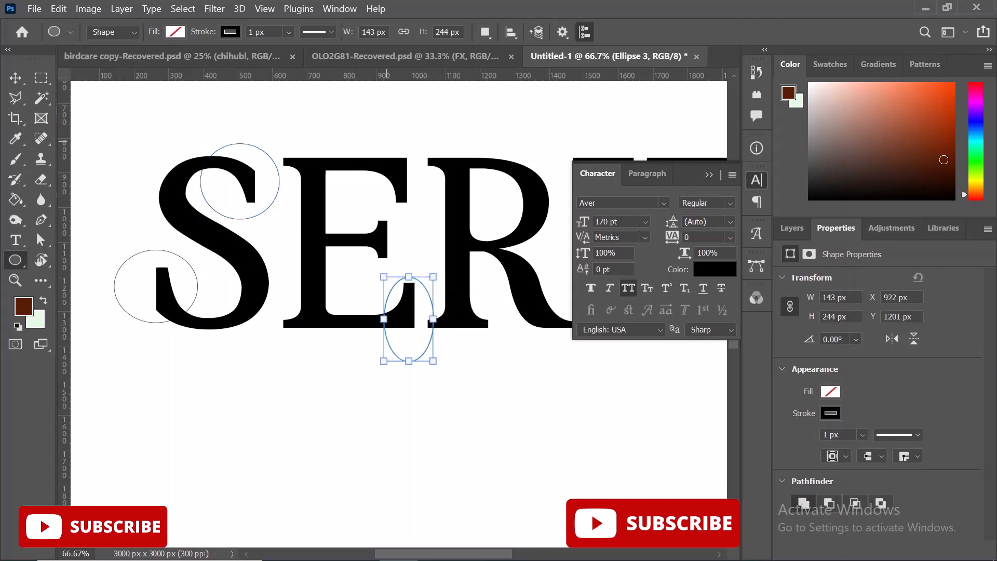
mouse_move(380, 136)
left_mouse_down()
mouse_move(431, 177)
mouse_move(432, 216)
left_mouse_up()
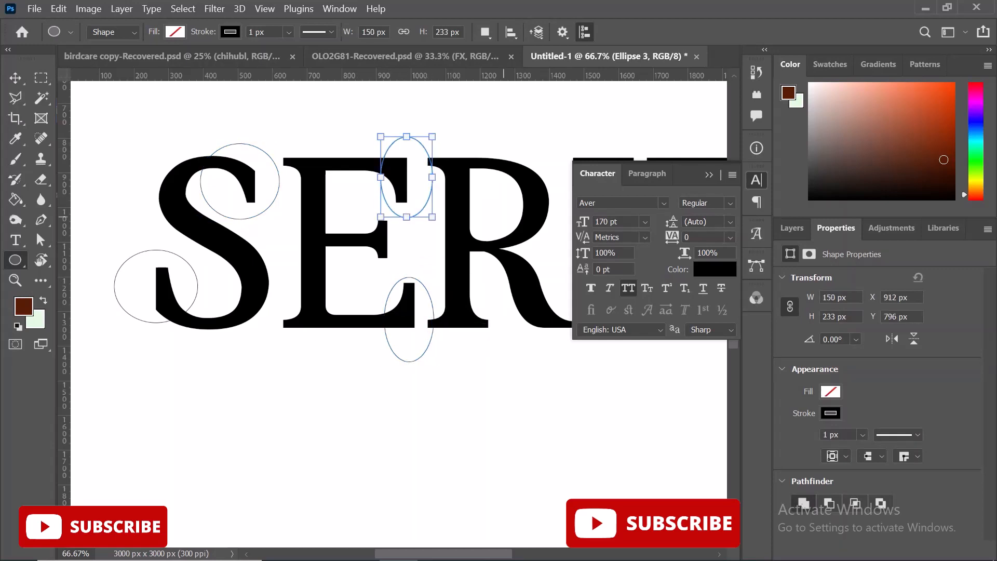
scroll(503, 216, "left", 5)
scroll(503, 216, "right", 10)
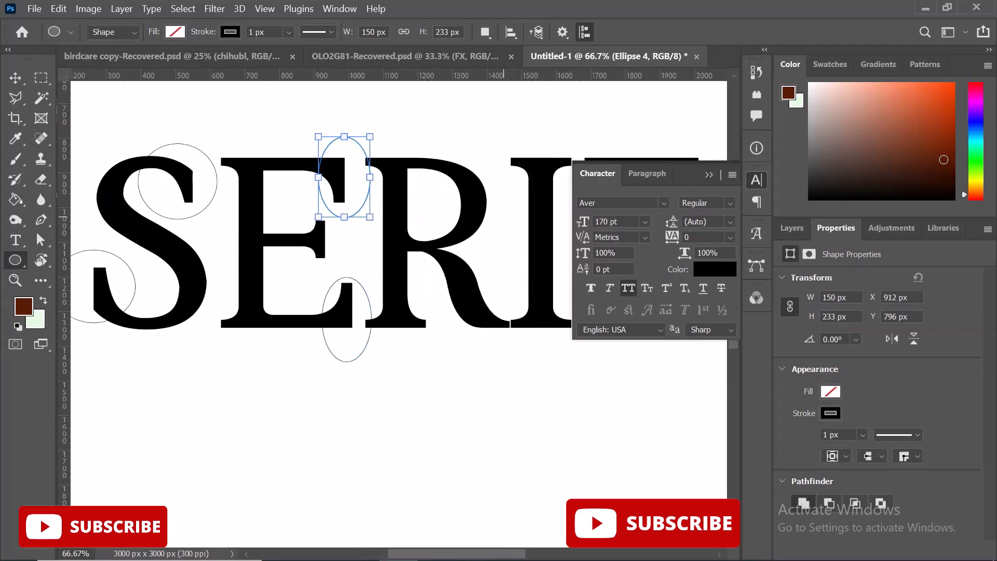
scroll(399, 314, "right", 6)
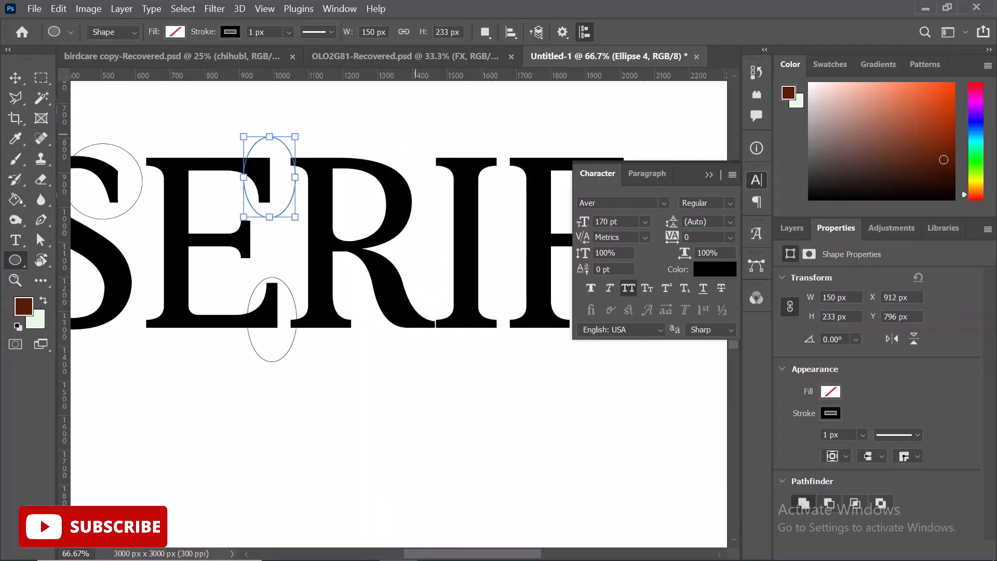
left_click_drag(417, 135, 505, 196)
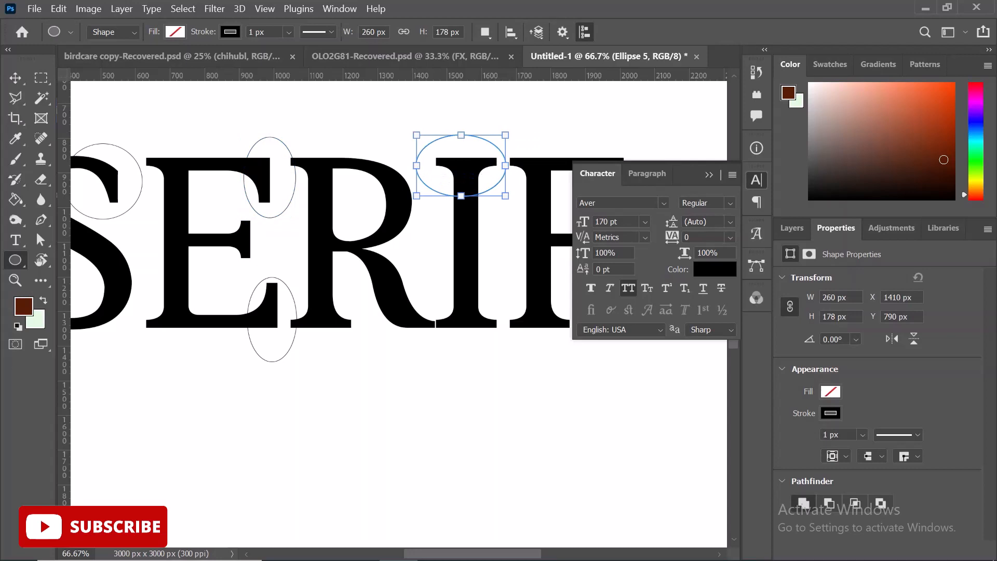
Filter the Character font list by the Sans Serif class and choose Arial Rounded MT Bold
left_click(664, 203)
left_click(680, 224)
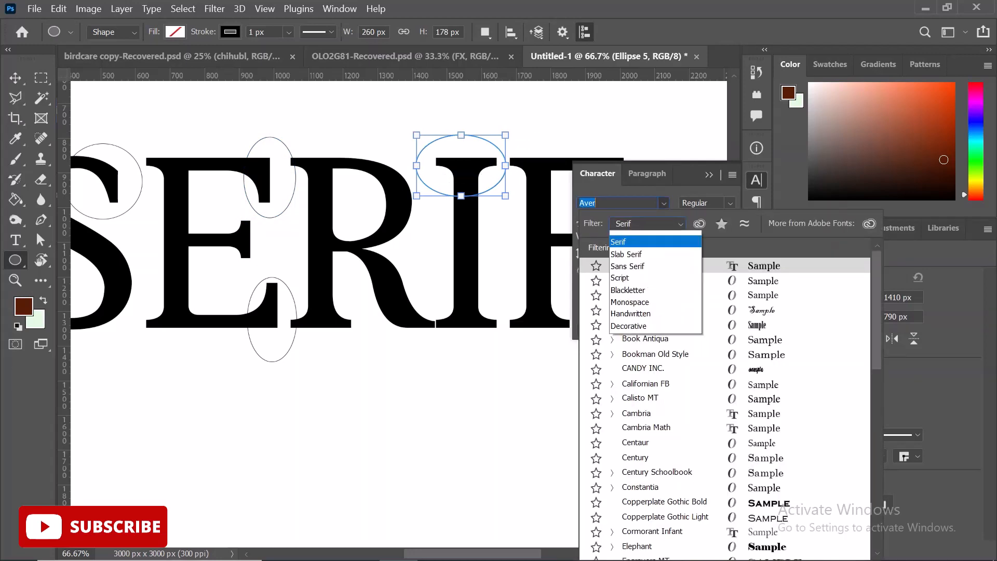
left_click(628, 285)
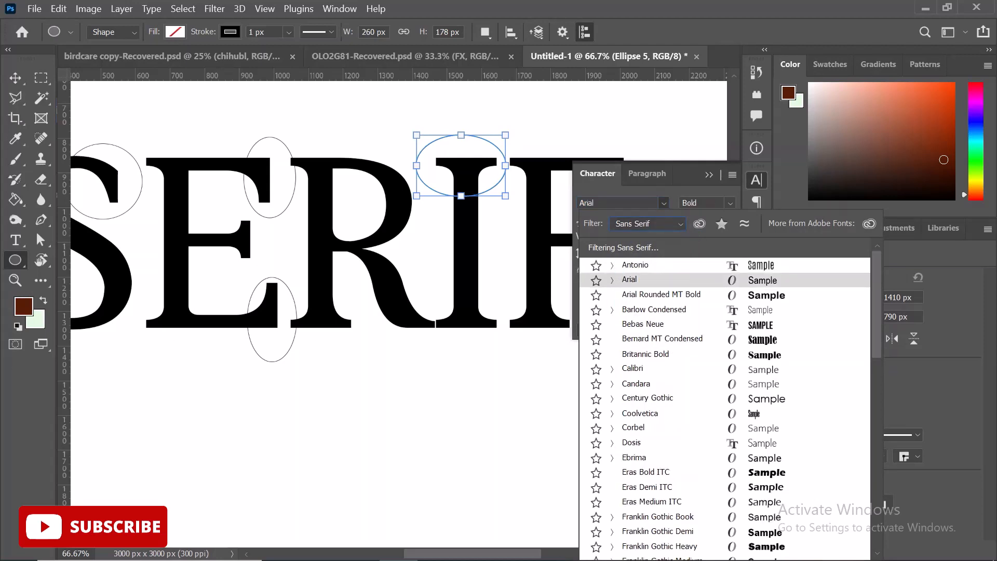
left_click(661, 294)
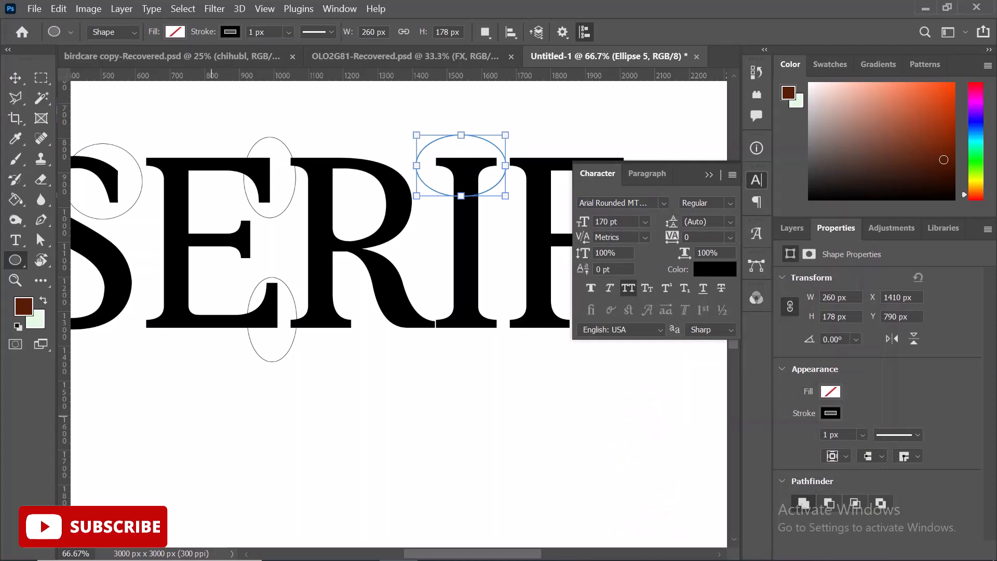
Add the text "SAN" in the chosen sans serif font below the word SERIF
left_click(247, 416)
key("Return")
key("t")
left_click(223, 467)
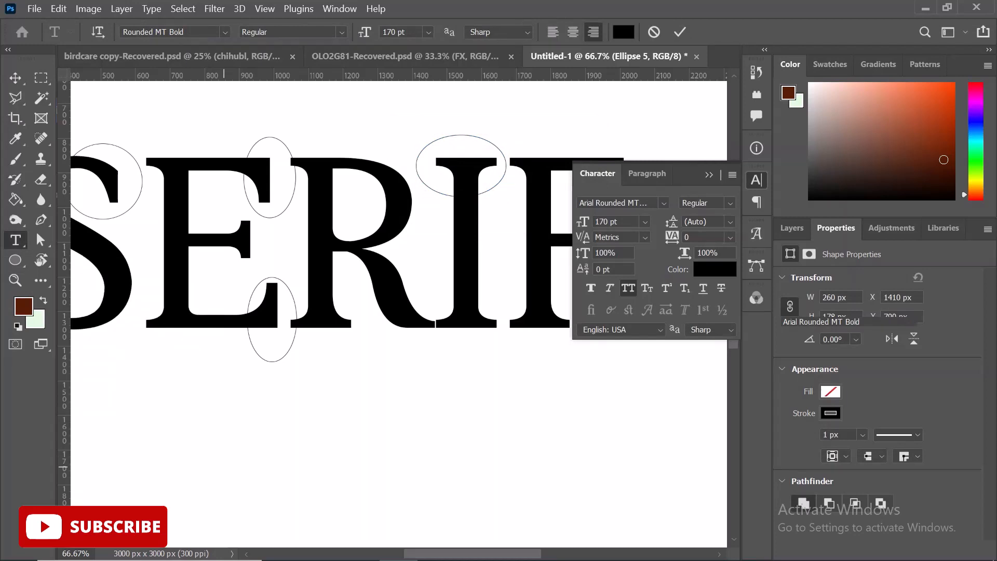
type("SAN")
key("ctrl+Return")
key("v")
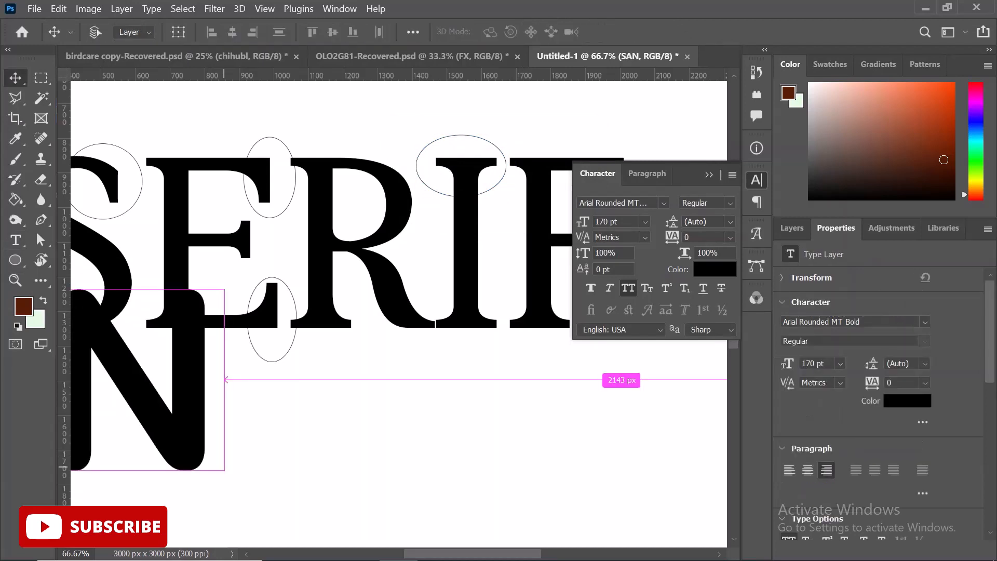
Move the SAN text beneath SERIF so the whole word fits on the canvas, and delete the SAN layer
left_click_drag(227, 421, 595, 466)
key("ctrl+minus")
key("ctrl+minus")
key("ctrl+minus")
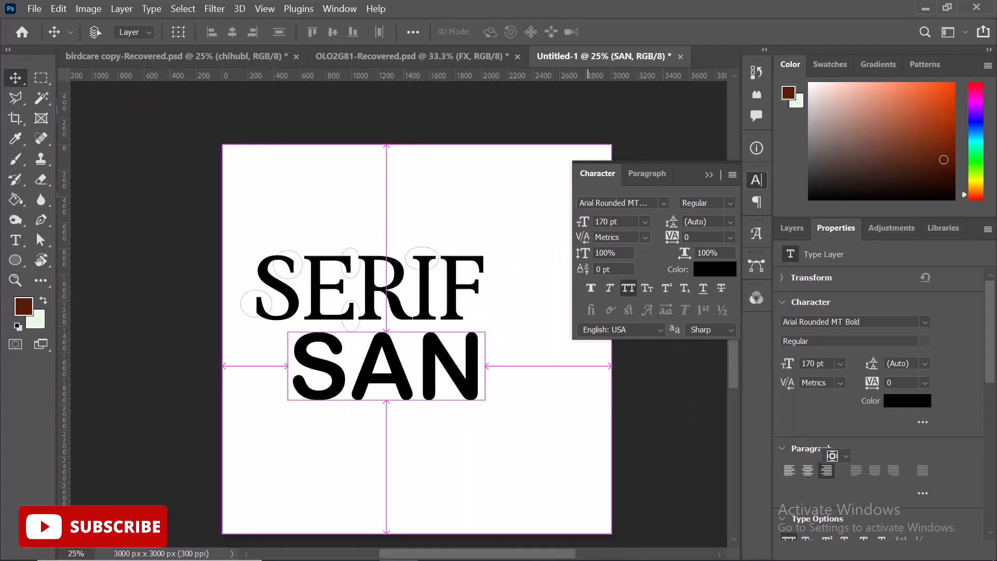
key("Delete")
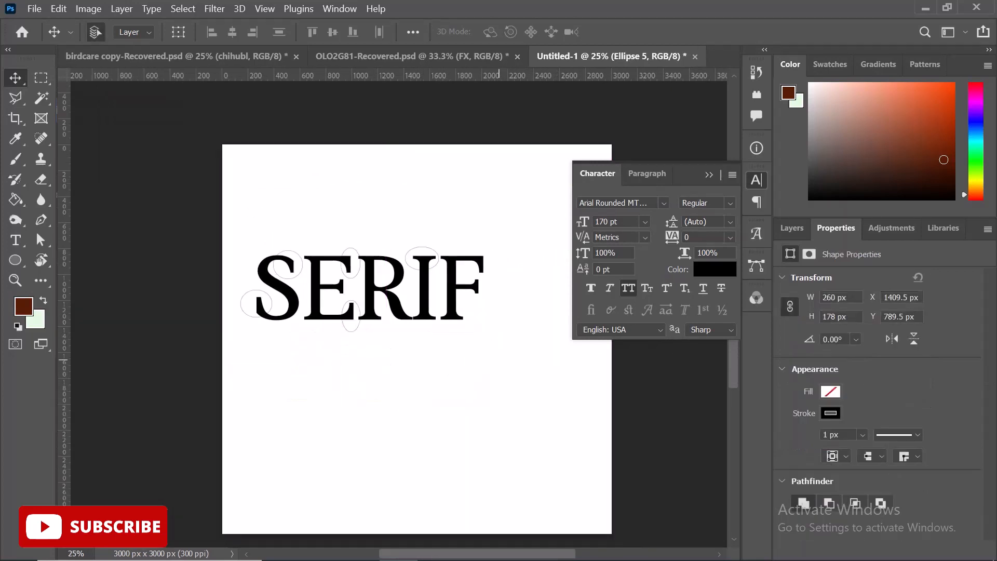
left_click_drag(525, 393, 244, 246)
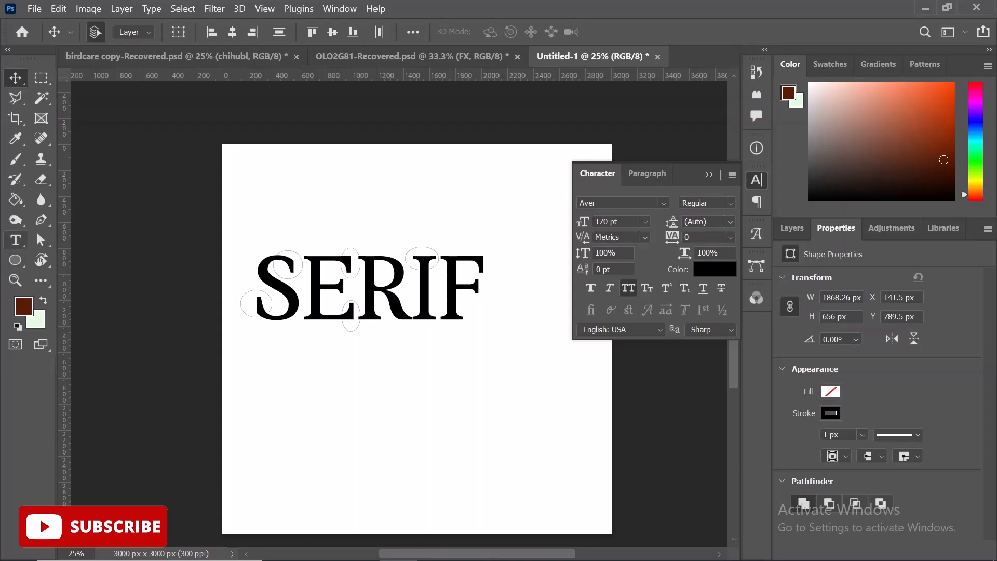
Choose the Vertical Type tool and try placing vertical text over the SERIF lettering
left_click(16, 240)
right_click(15, 240)
left_click(102, 238)
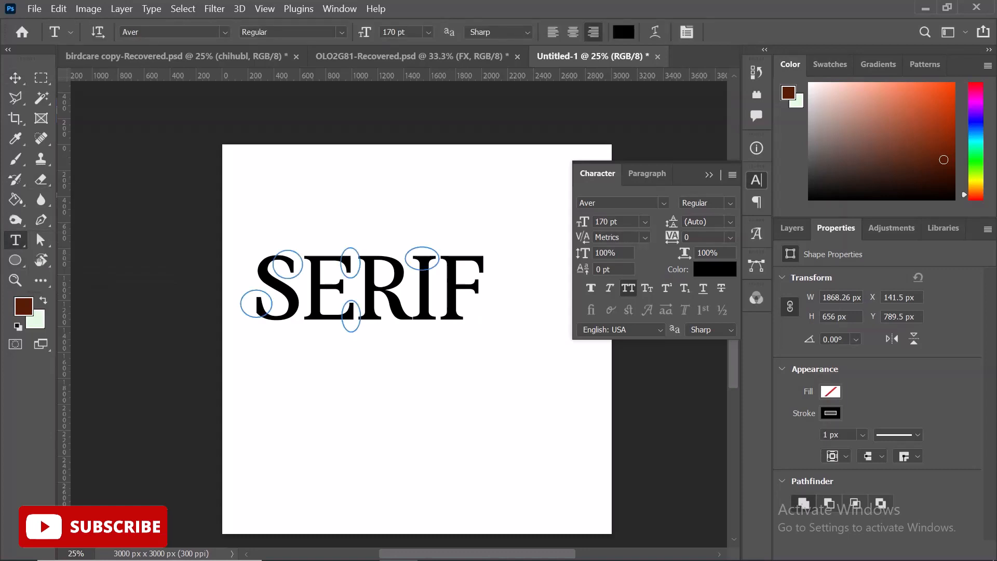
left_click(318, 384)
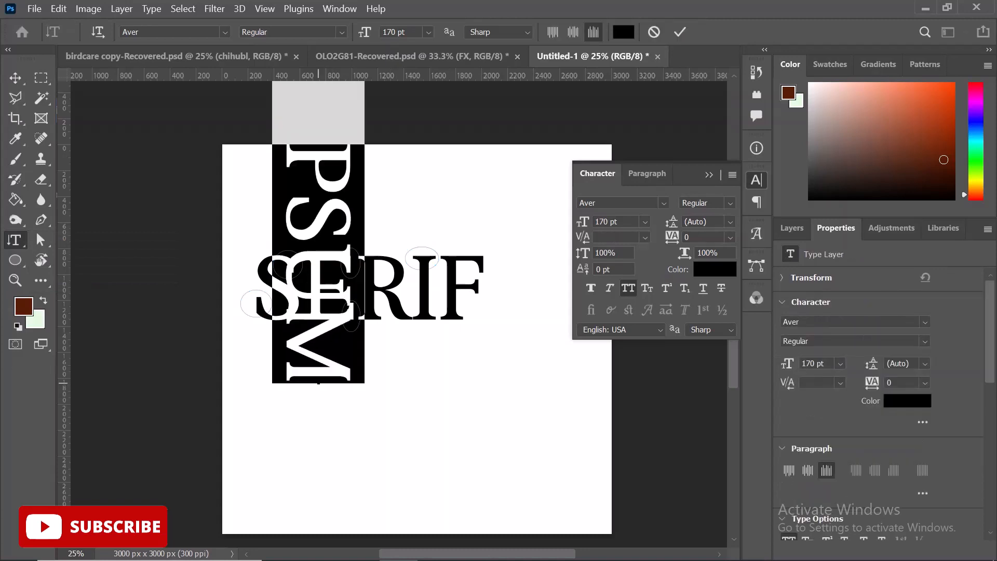
key("Escape")
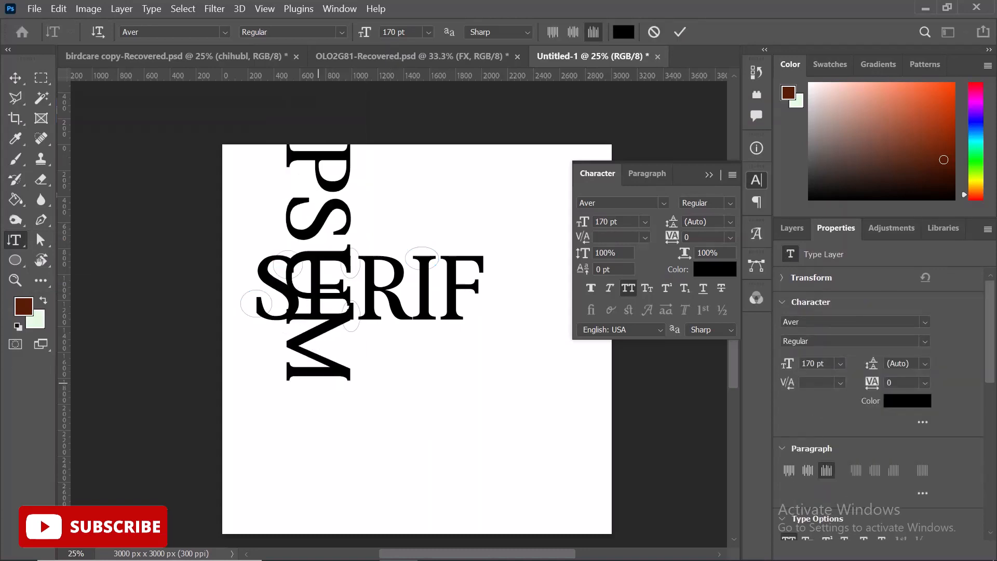
key("ctrl+z")
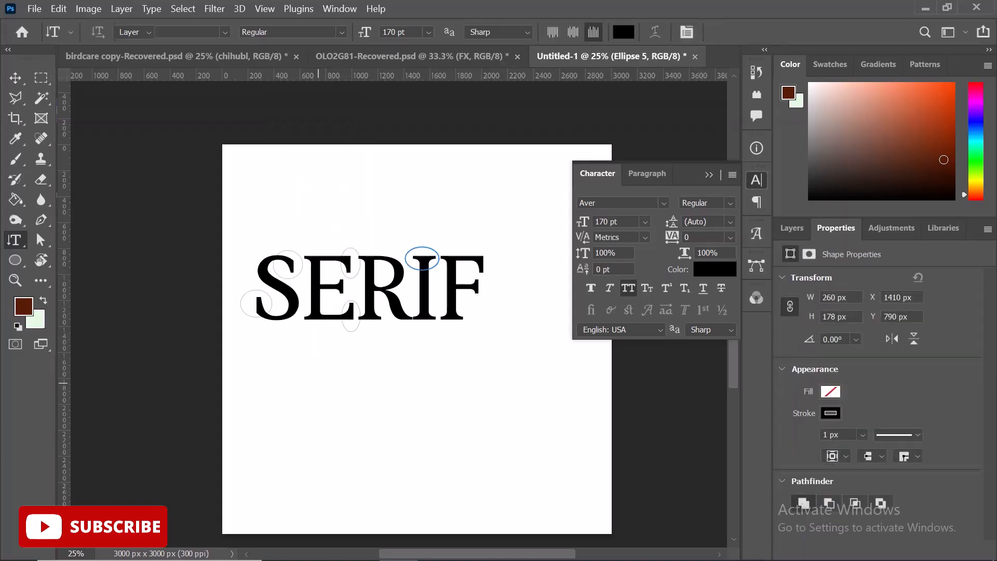
Delete the SERIF text together with all the ellipses, leaving only the background
key("v")
left_click_drag(534, 401, 232, 213)
key("Delete")
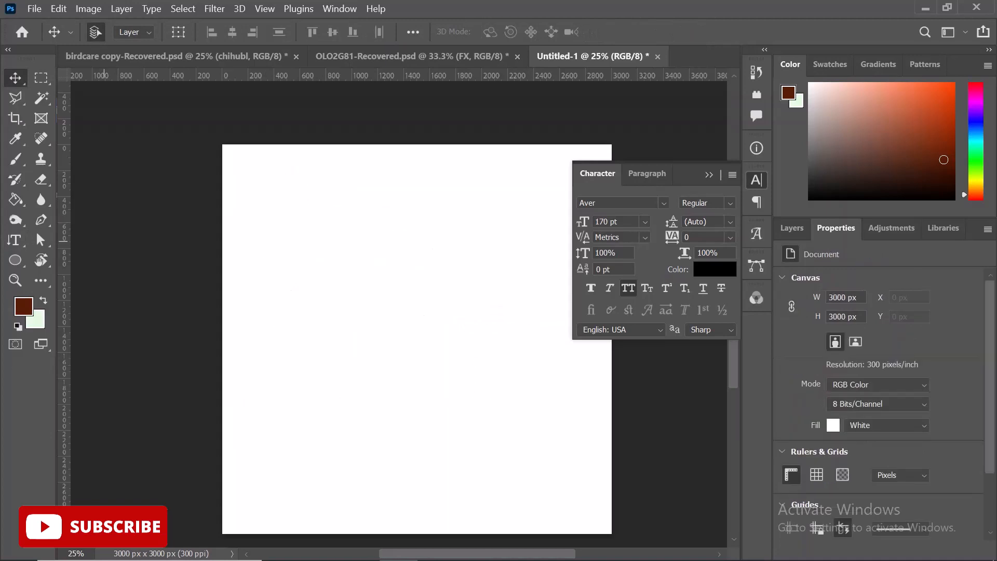
Add the vertical text "GODSON" and move it down so that the whole word fits on the canvas
key("t")
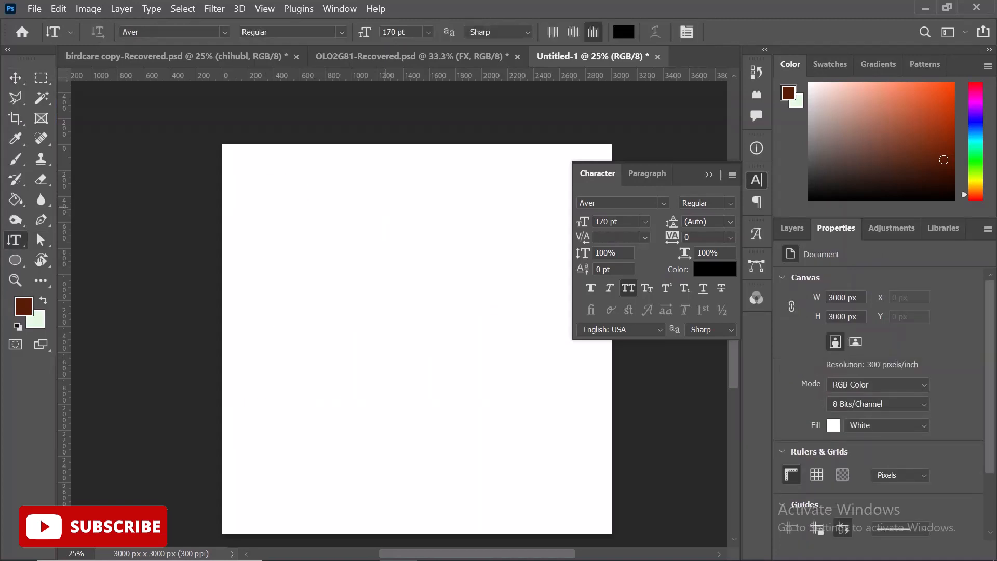
left_click(386, 207)
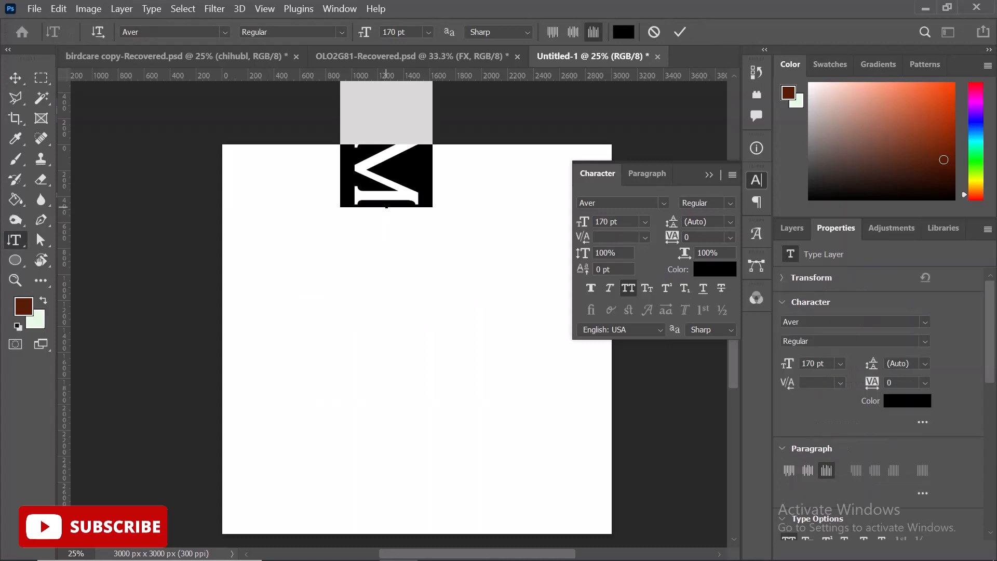
left_click(386, 206)
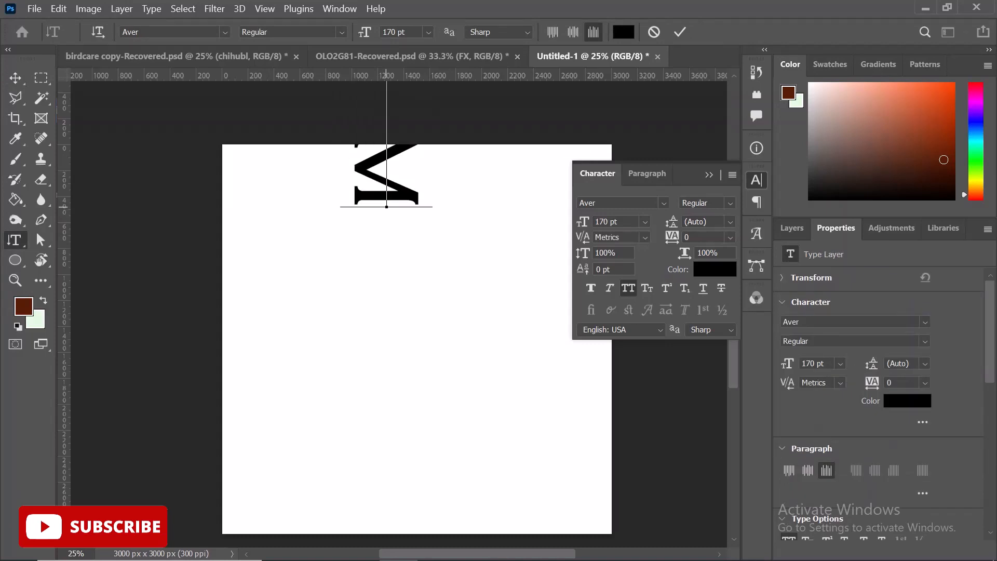
type("son")
key("ctrl+Return")
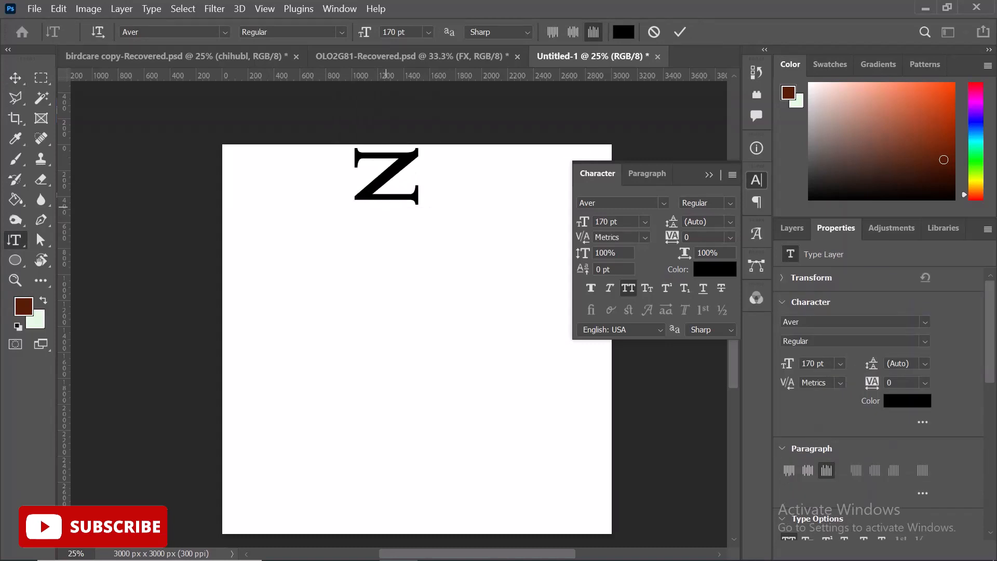
key("v")
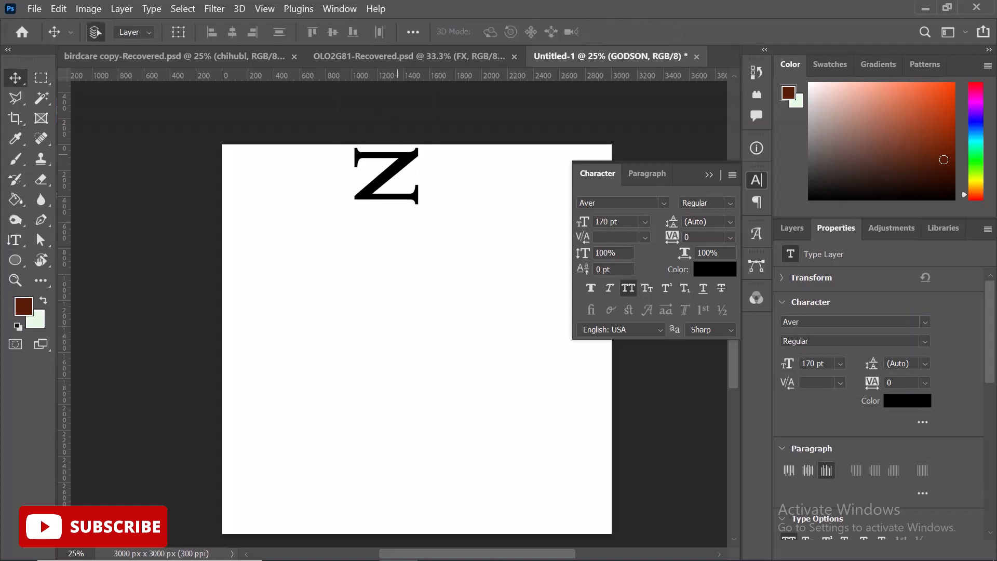
left_click_drag(399, 155, 418, 457)
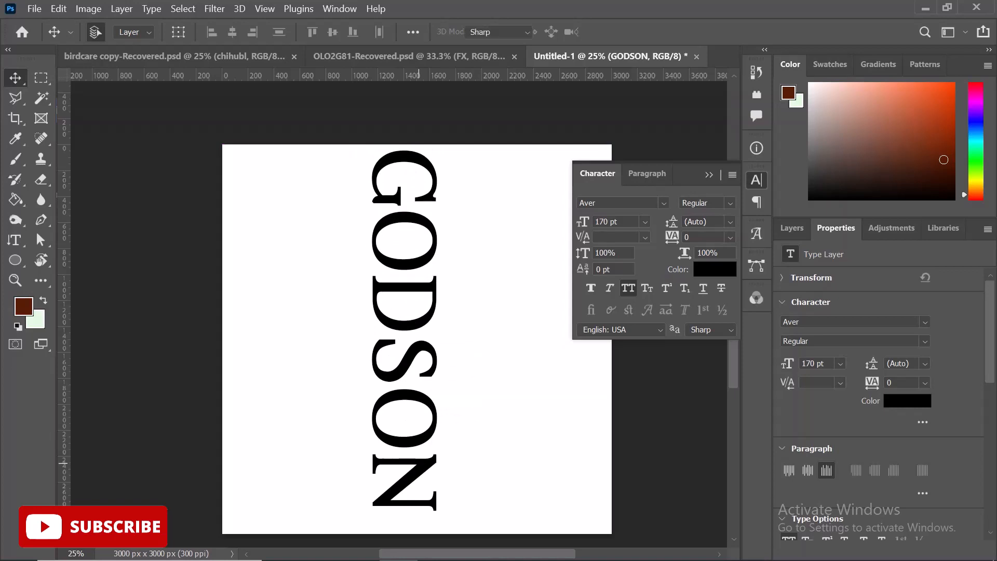
Add the horizontal text "GODSON" across the lower part of the vertical lettering with the Horizontal Type tool
key("t")
right_click(15, 240)
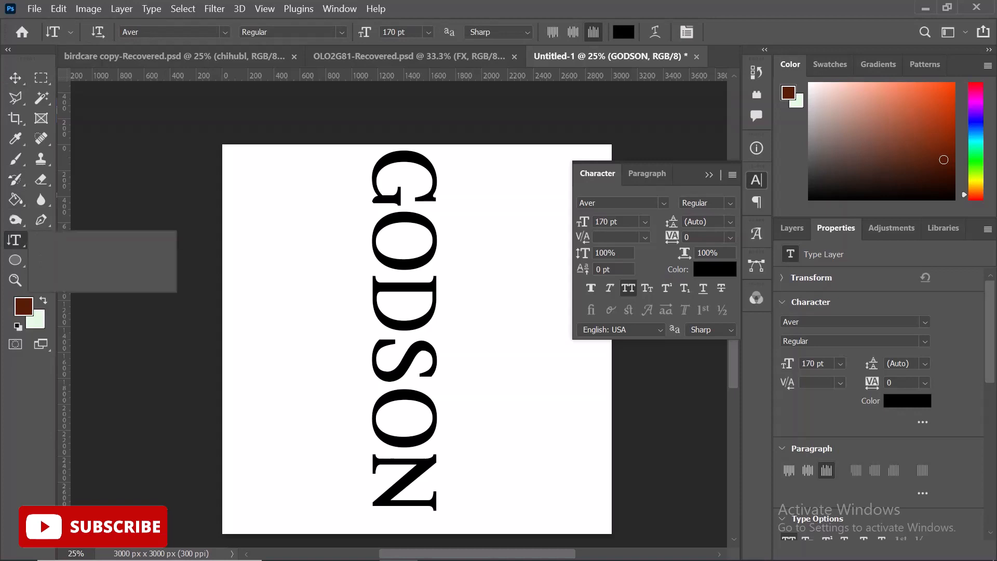
left_click(98, 239)
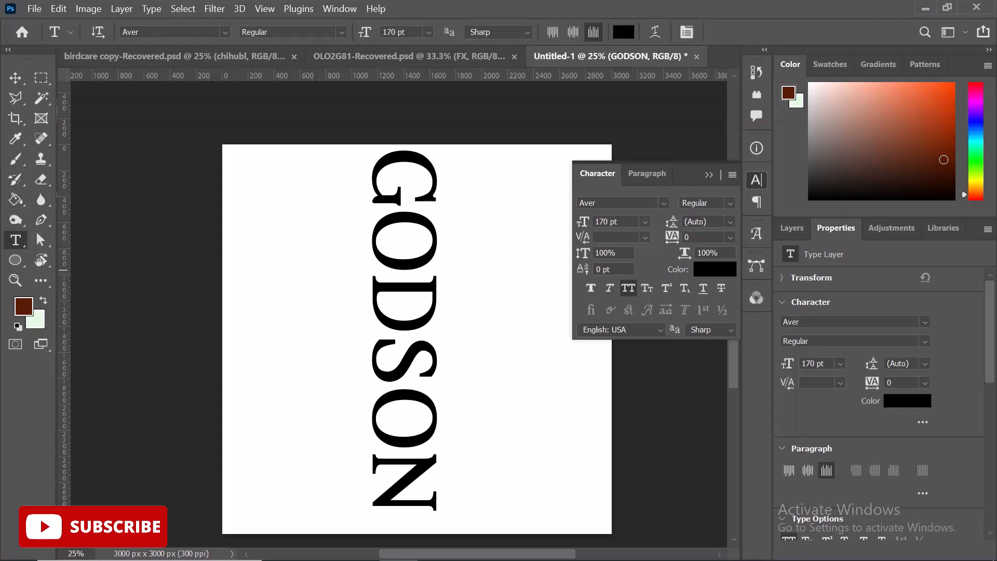
left_click(522, 412)
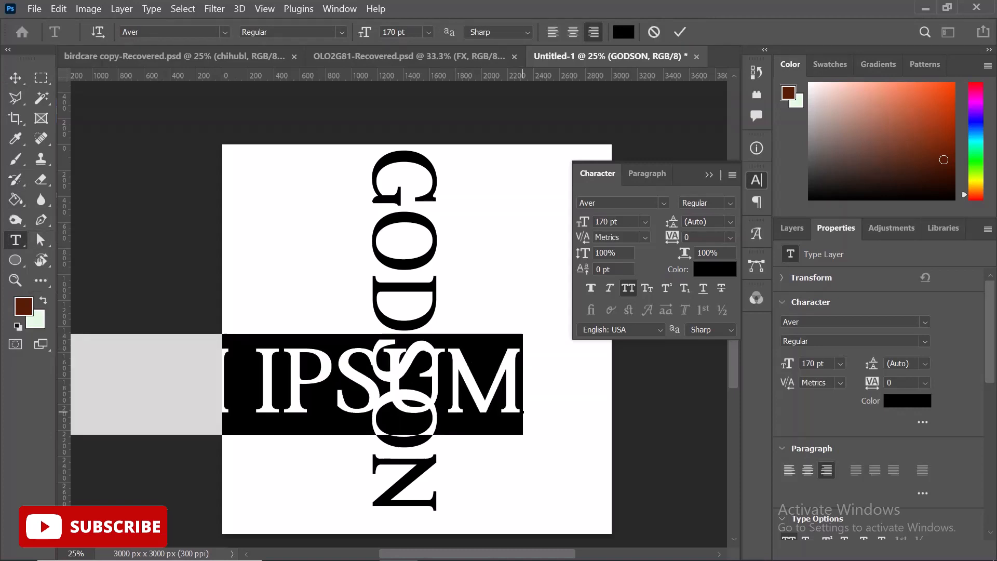
type("G")
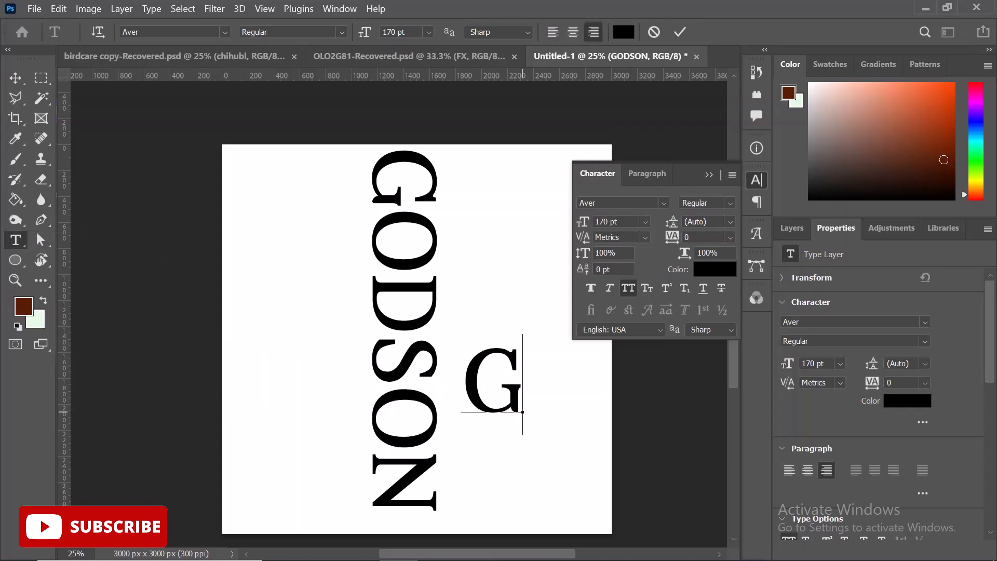
type("ODSON")
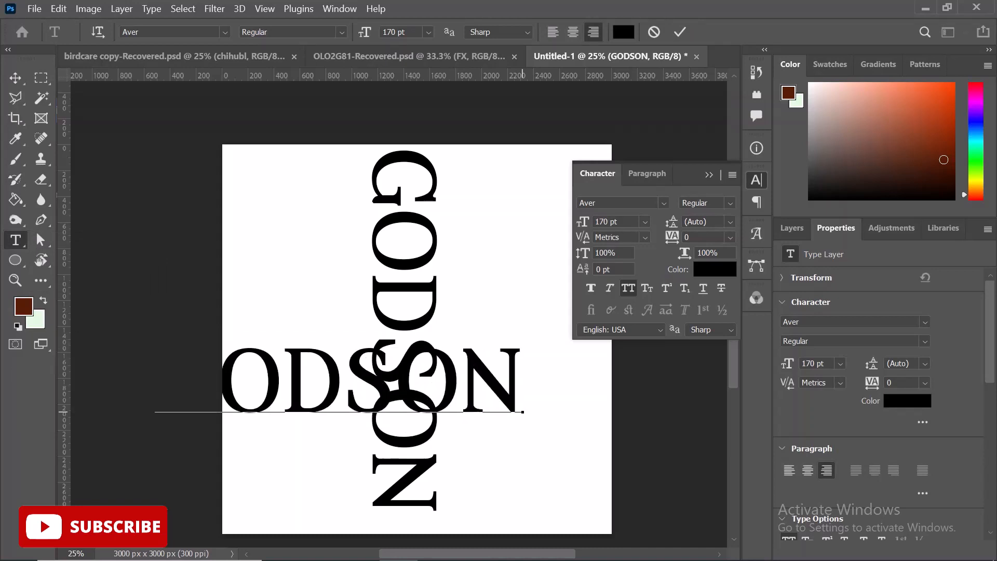
key("ctrl+Return")
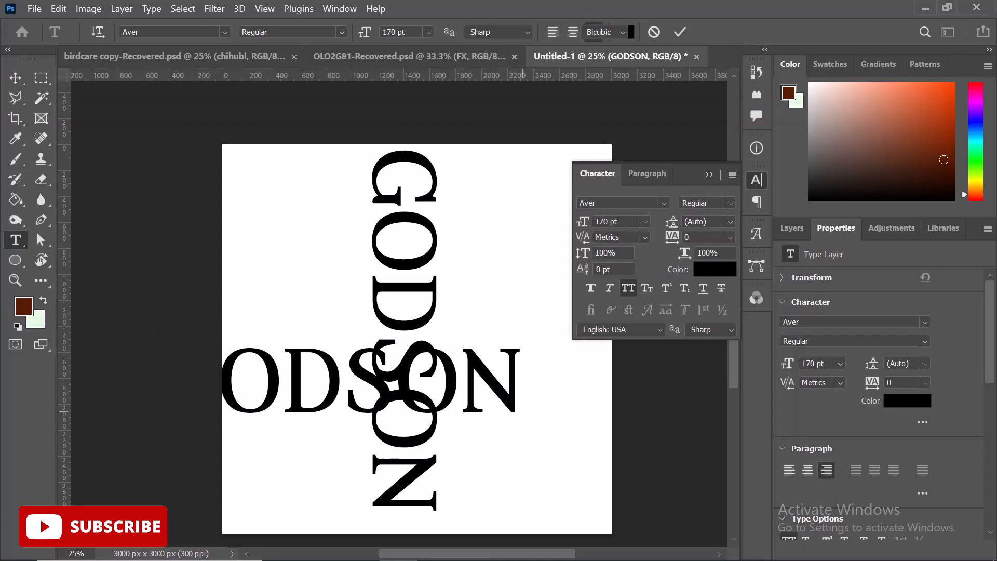
Rotate the horizontal GODSON text 90° clockwise and align it directly left of the vertical GODSON text
key("ctrl+t")
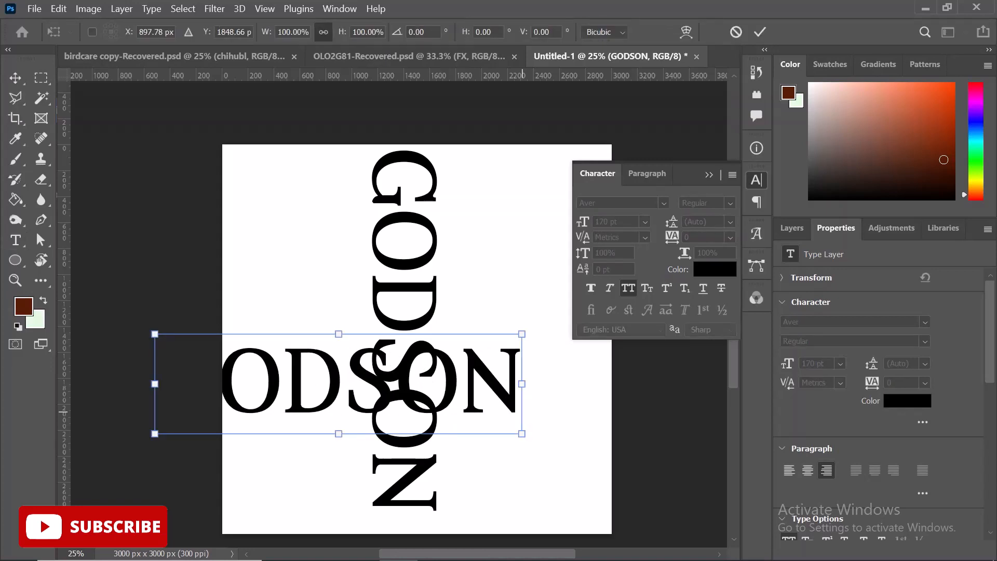
left_click_drag(562, 435, 293, 486)
left_click_drag(267, 522, 265, 522)
key("Return")
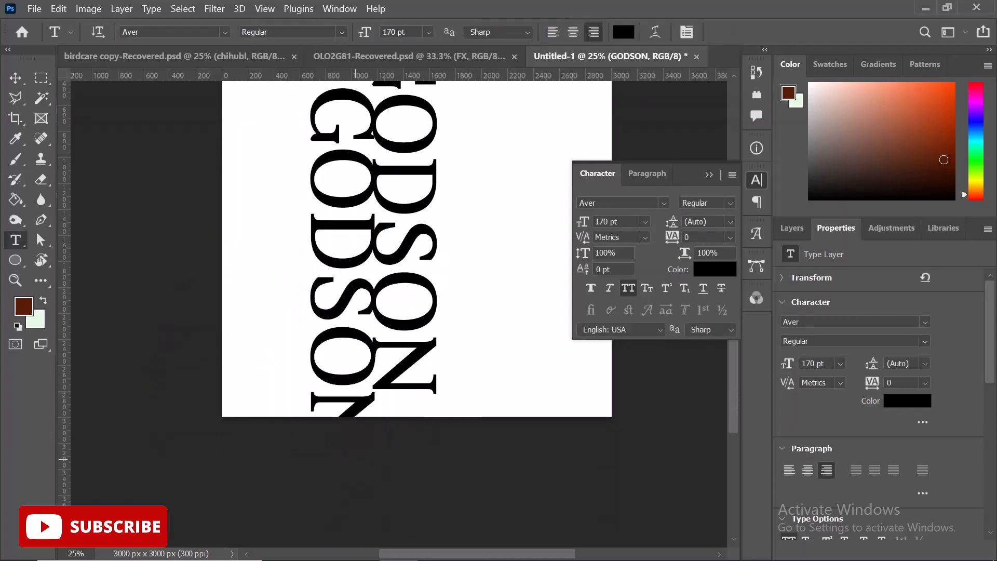
key("v")
scroll(372, 411, "up", 1)
scroll(370, 412, "up", 3)
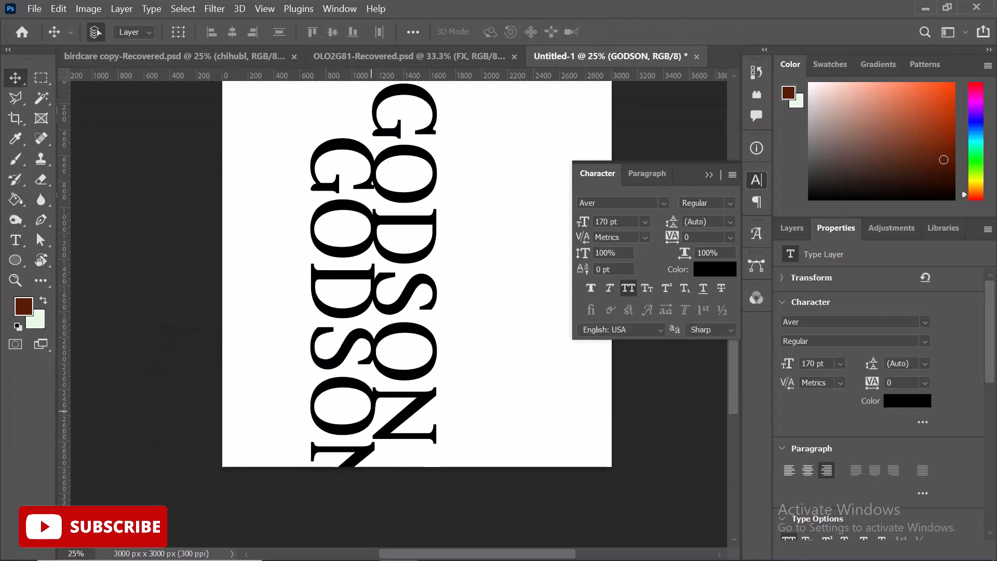
left_click_drag(342, 371, 324, 301)
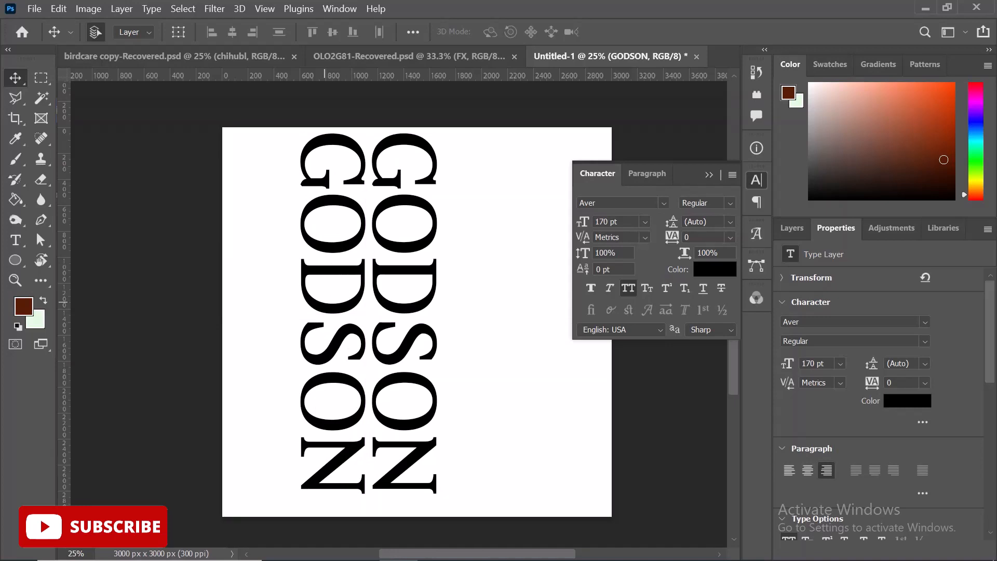
key("t")
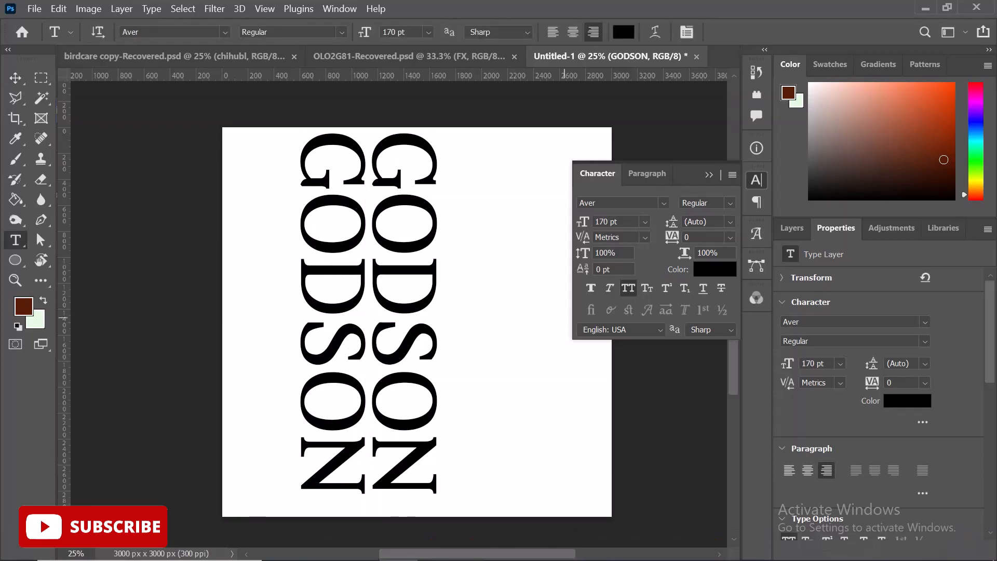
left_click(710, 175)
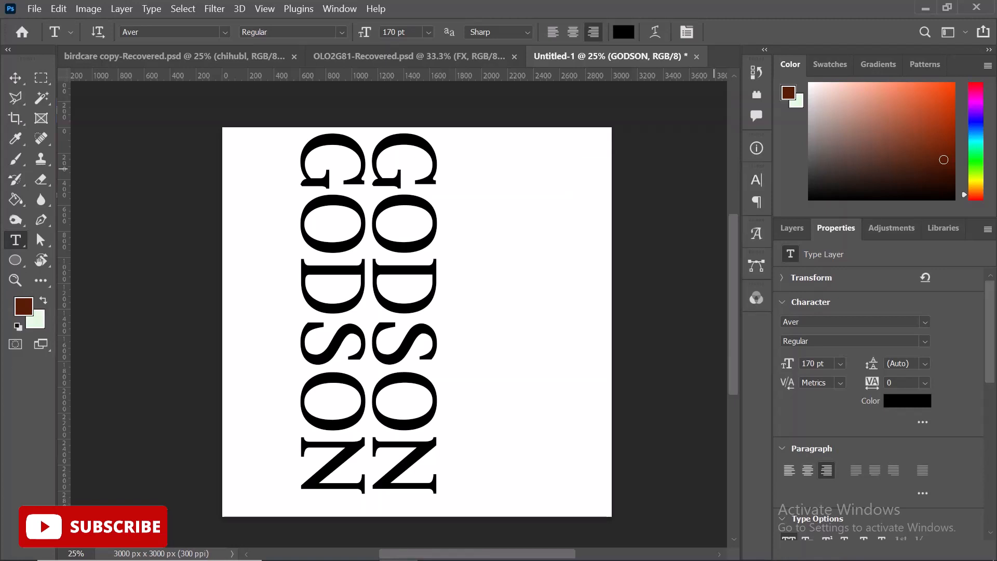
left_click(41, 280)
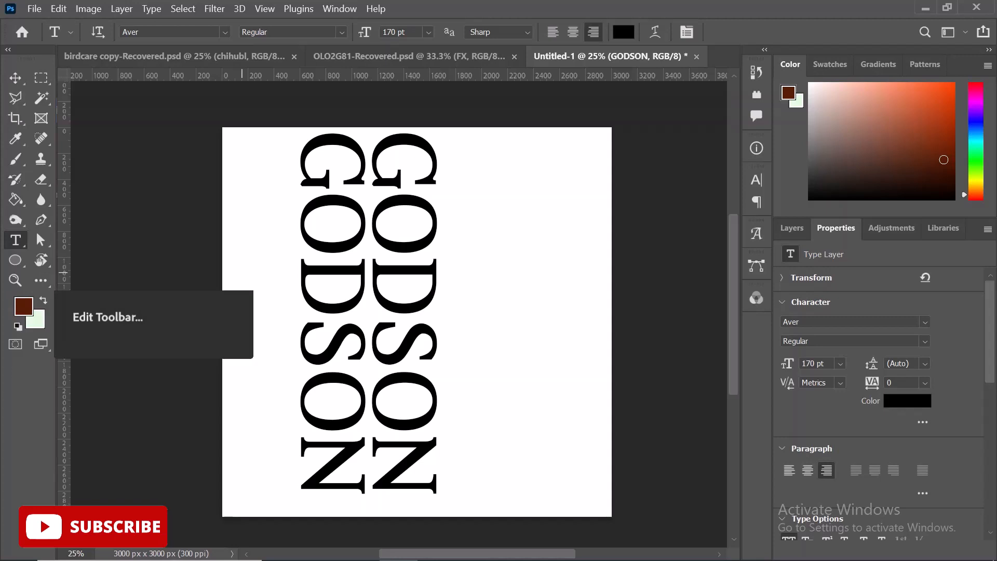
key("Escape")
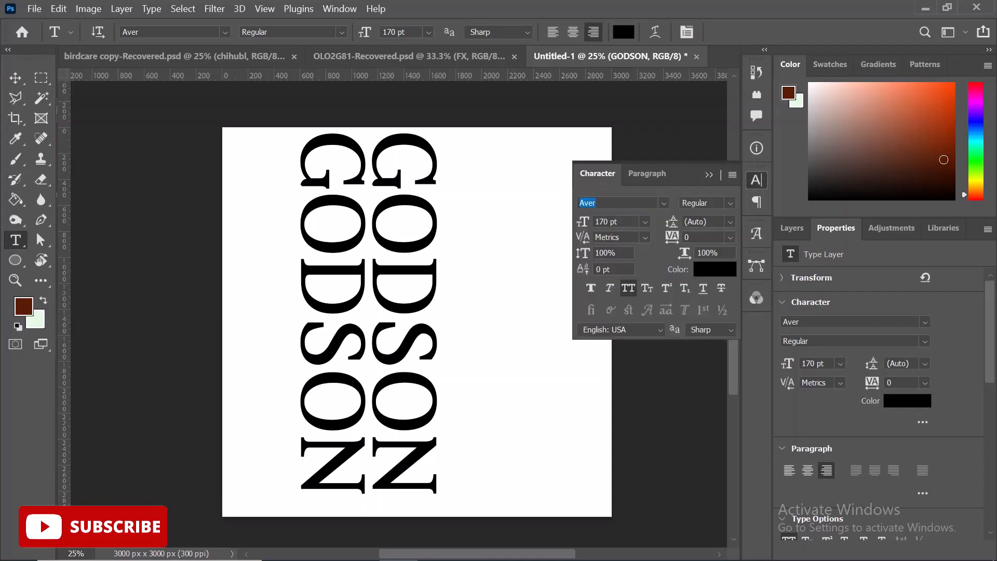
Set the font size of the rotated GODSON text to 48 pt
left_click(757, 180)
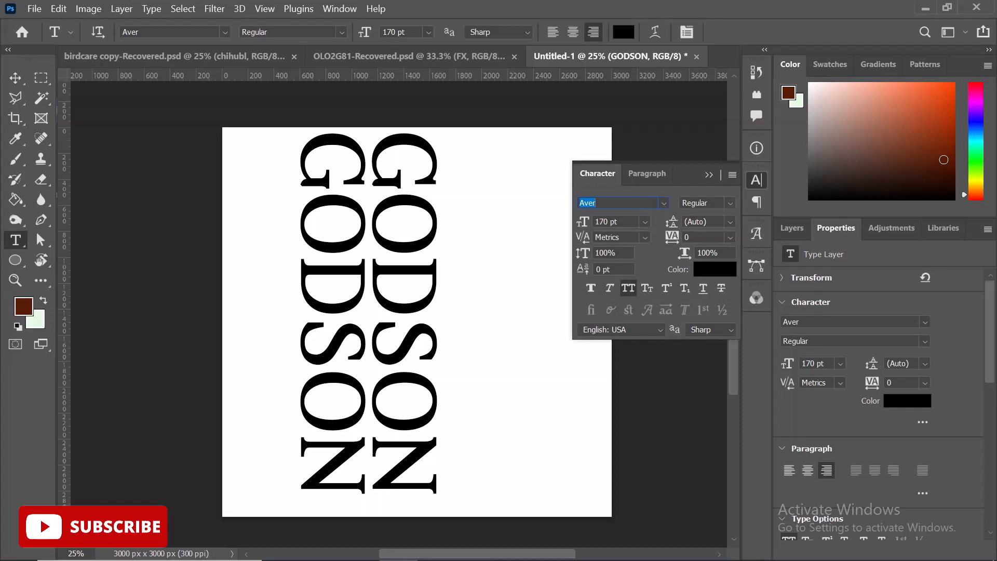
left_click(645, 222)
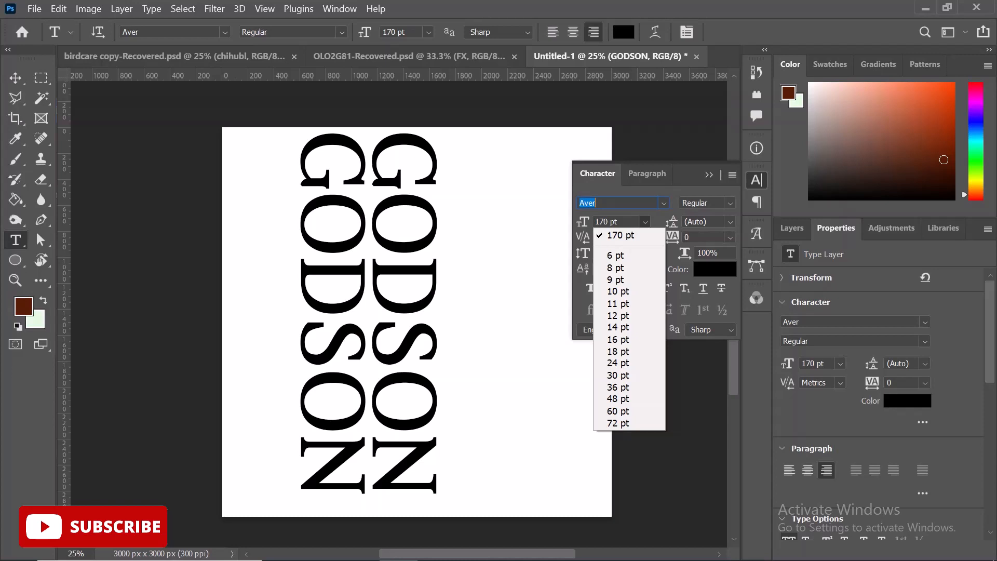
key("Escape")
left_click(645, 222)
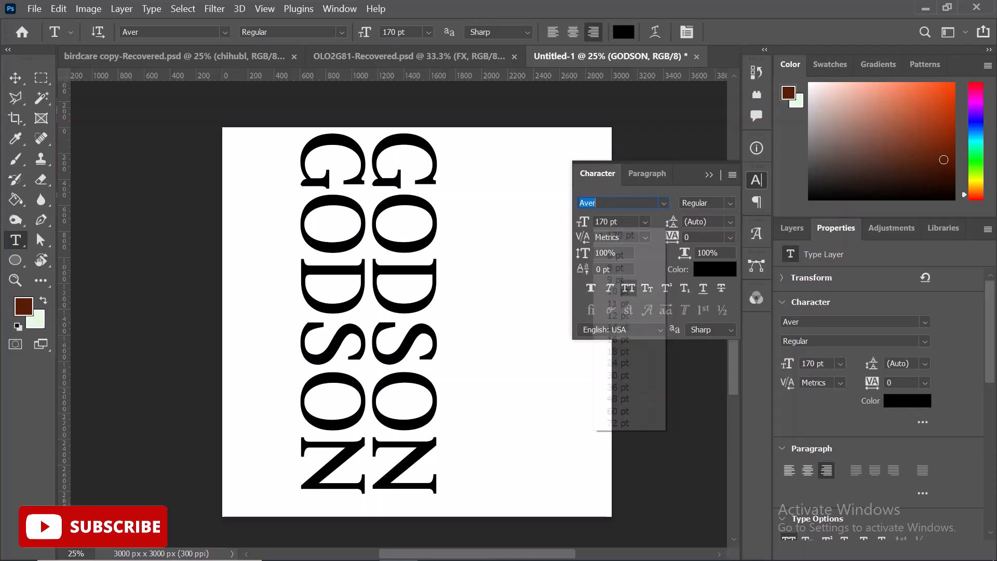
left_click(618, 399)
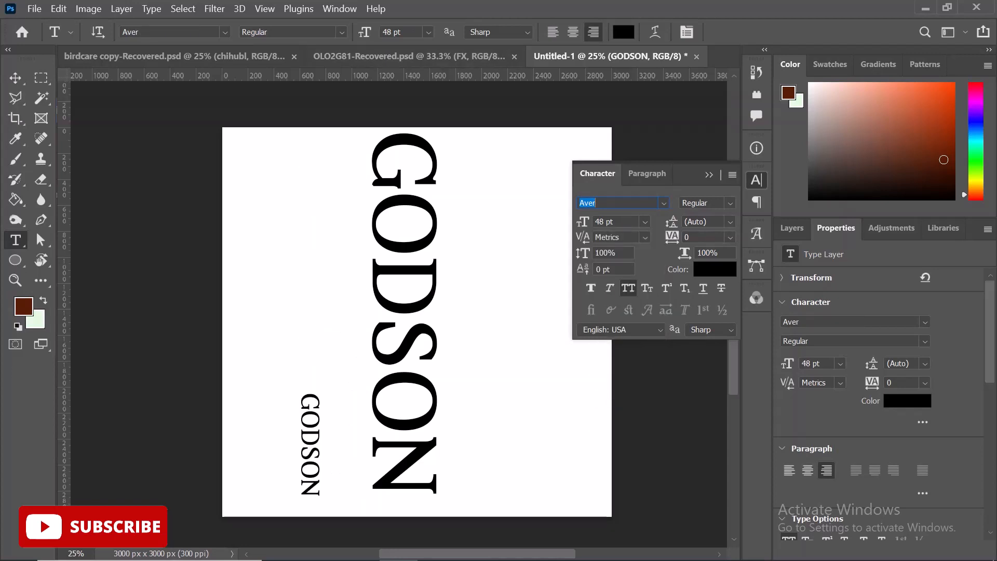
left_click(428, 33)
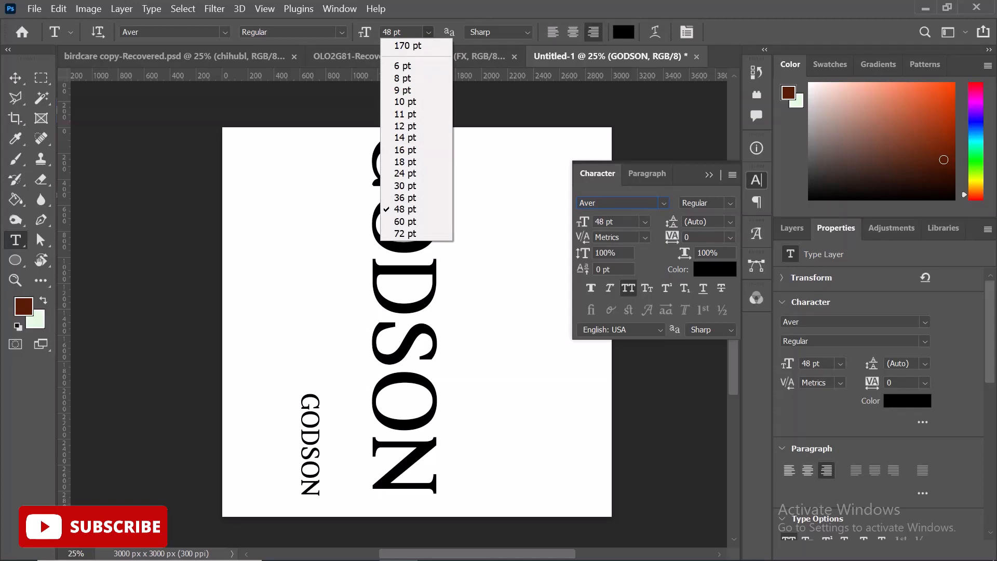
key("Escape")
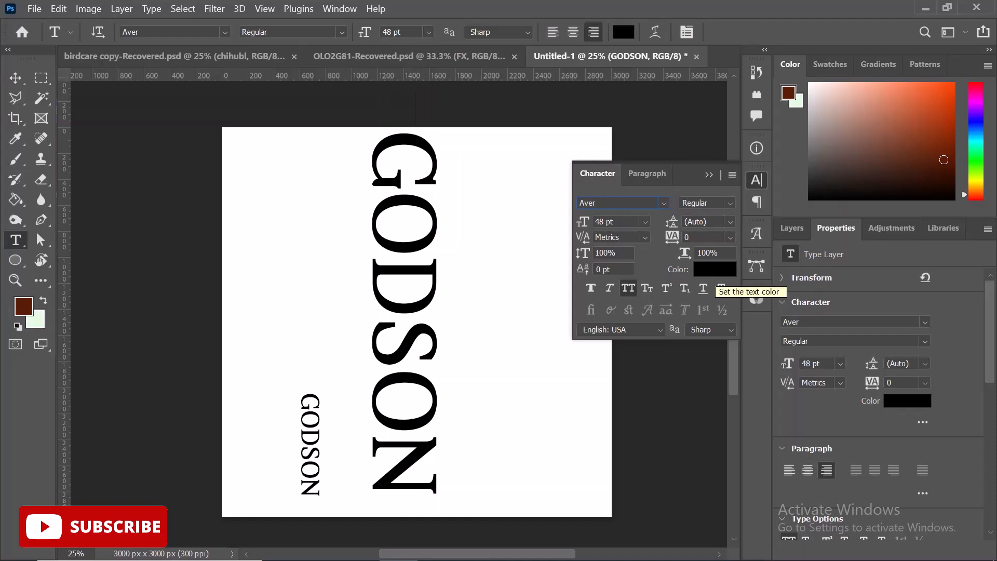
Set the color of the small GODSON text to ff0000
left_click(706, 274)
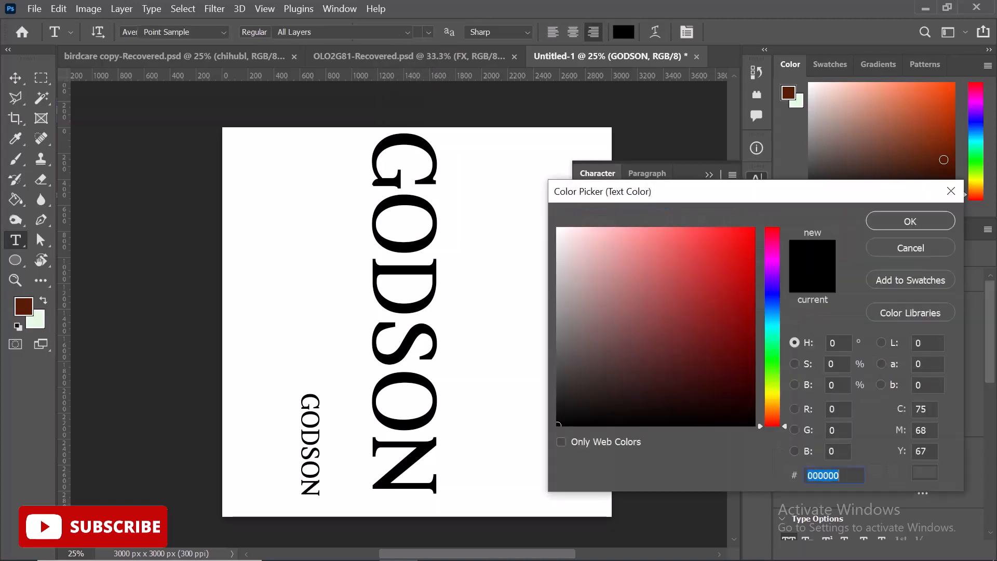
type("ff0000")
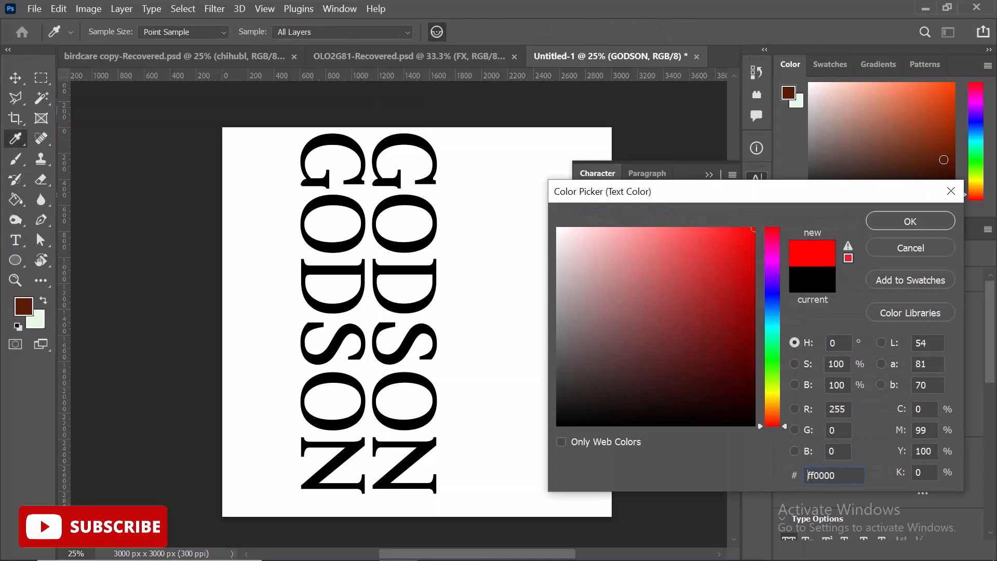
key("Return")
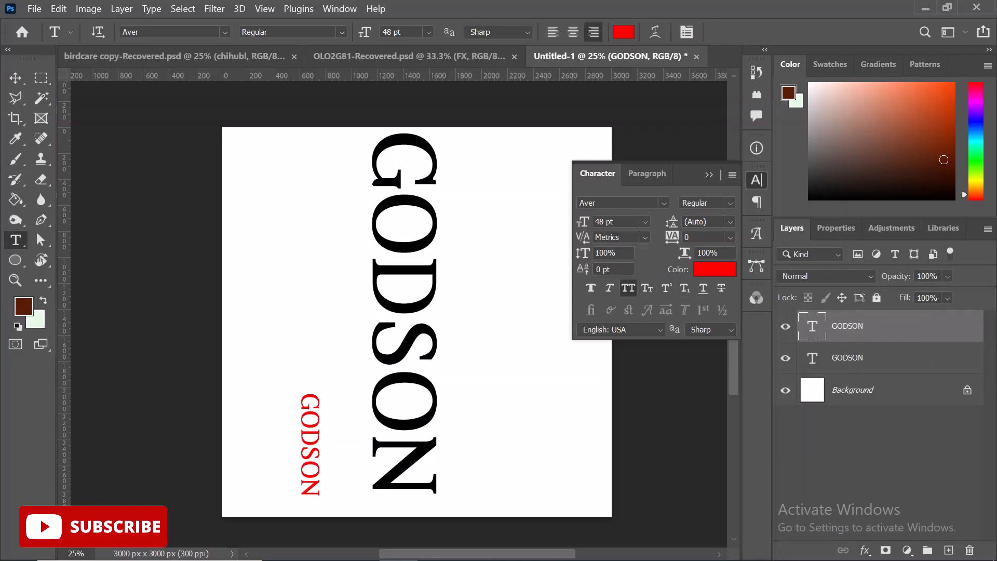
Change the font of the red GODSON text to Montserrat Black
left_click(730, 203)
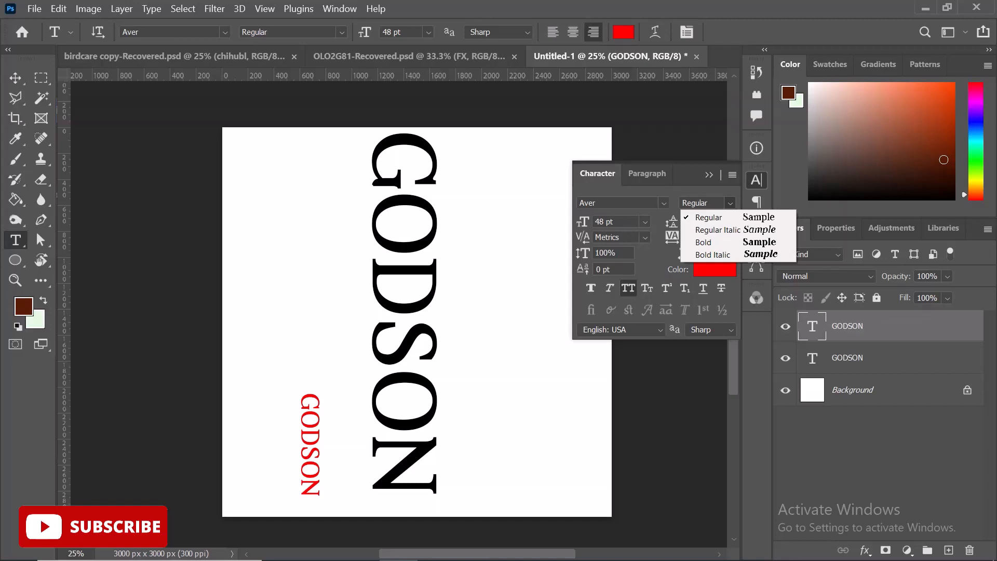
key("Escape")
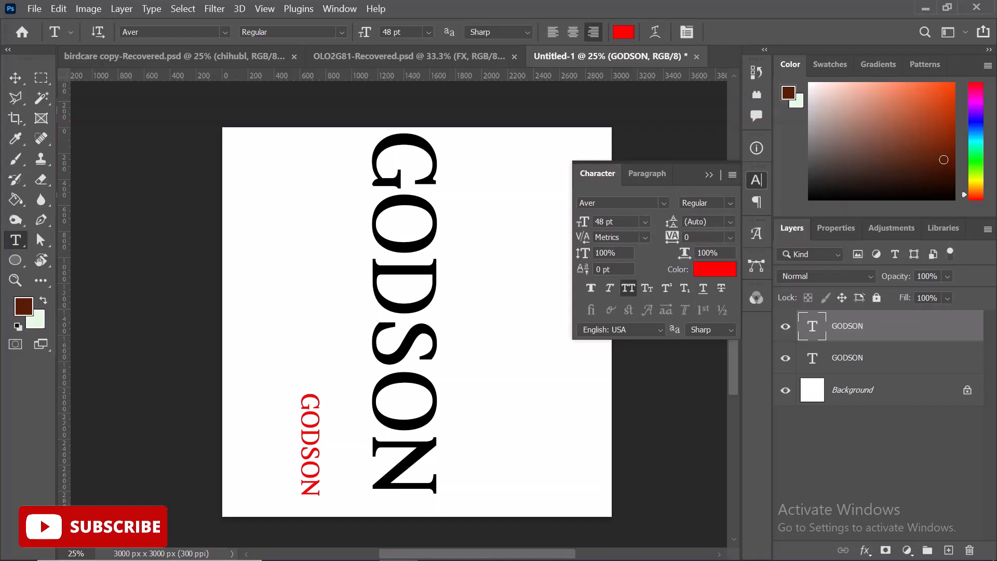
left_click(598, 203)
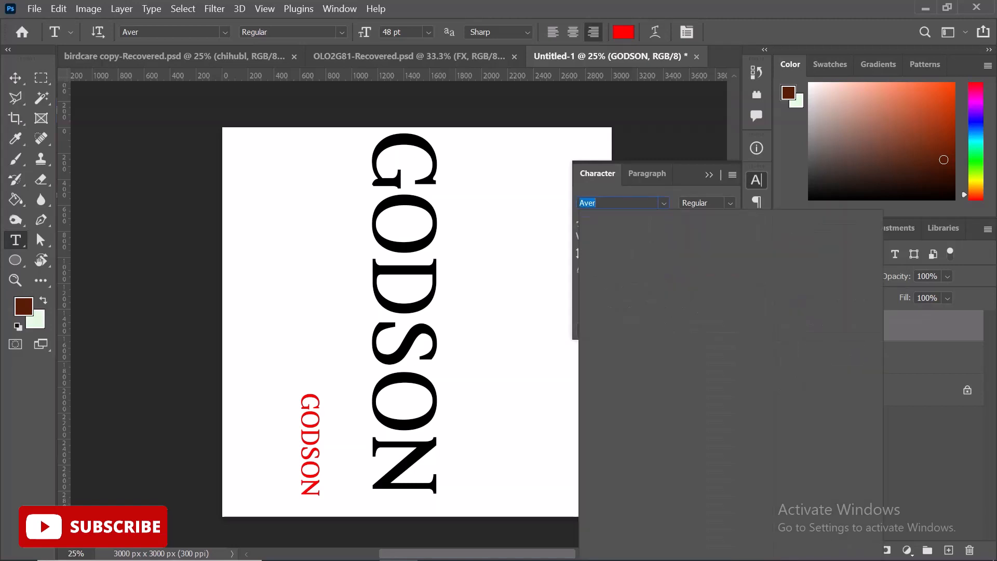
type("MONTS")
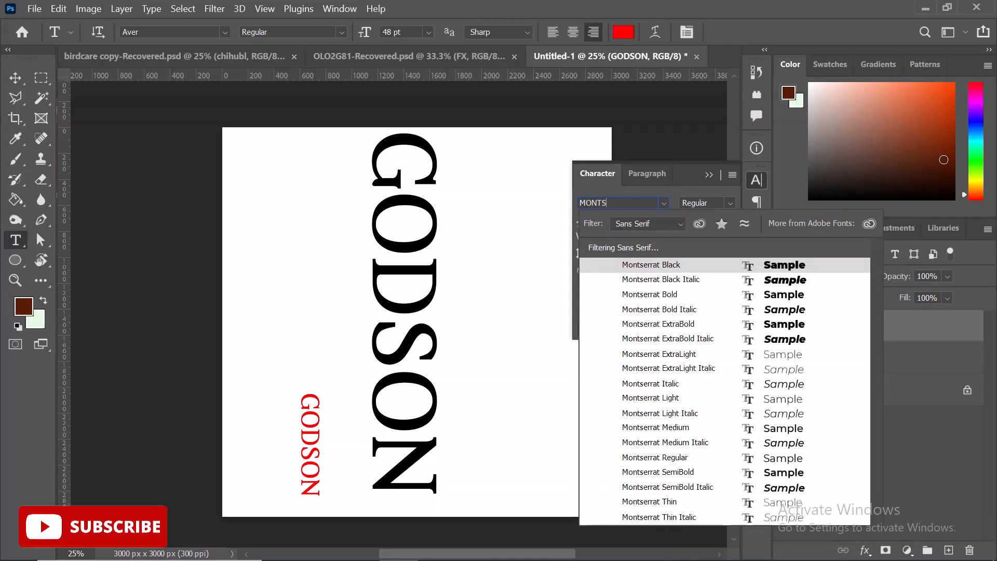
key("Return")
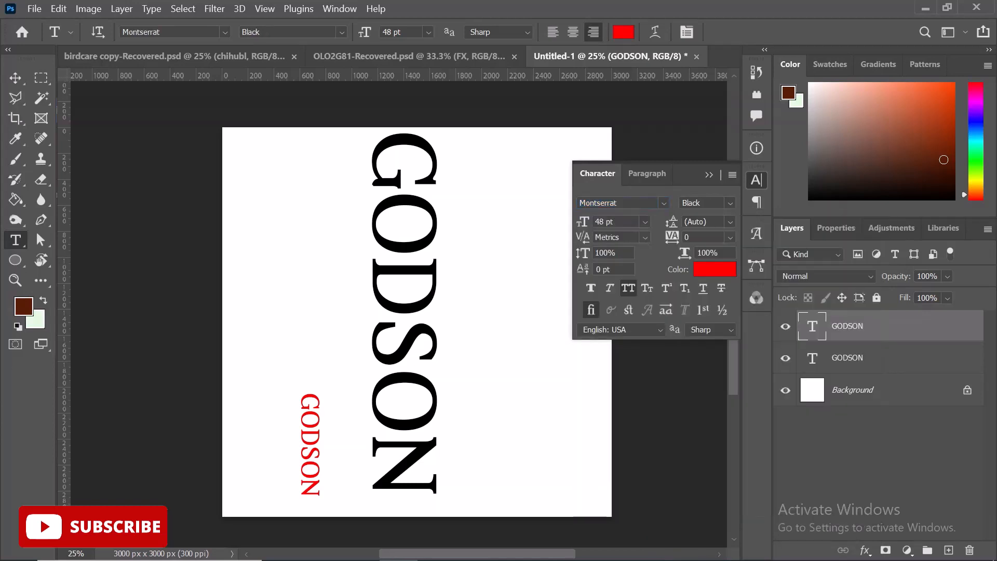
Style the red GODSON text with faux bold, faux italic, subscript, underline and strikethrough instead of all caps
left_click(730, 203)
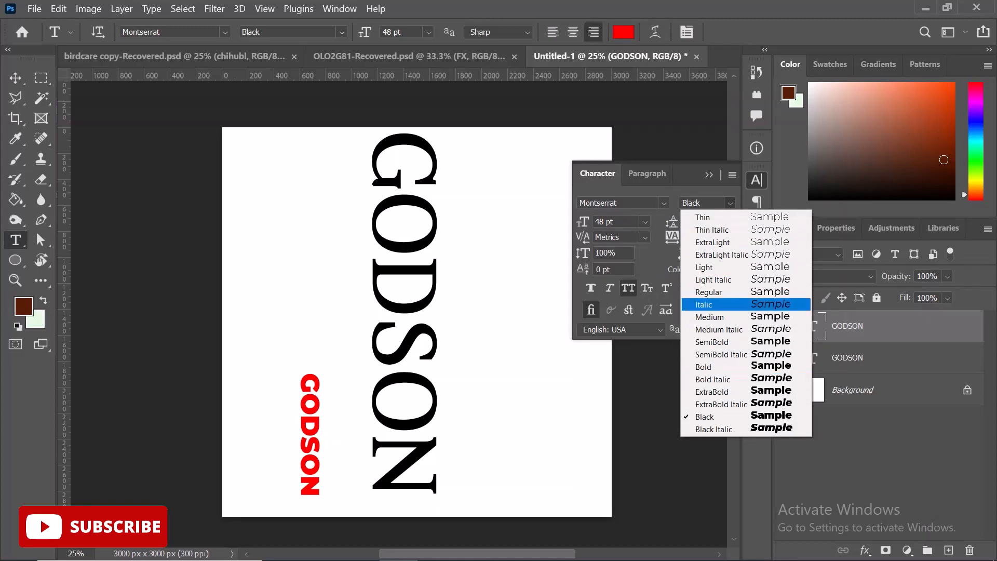
key("Escape")
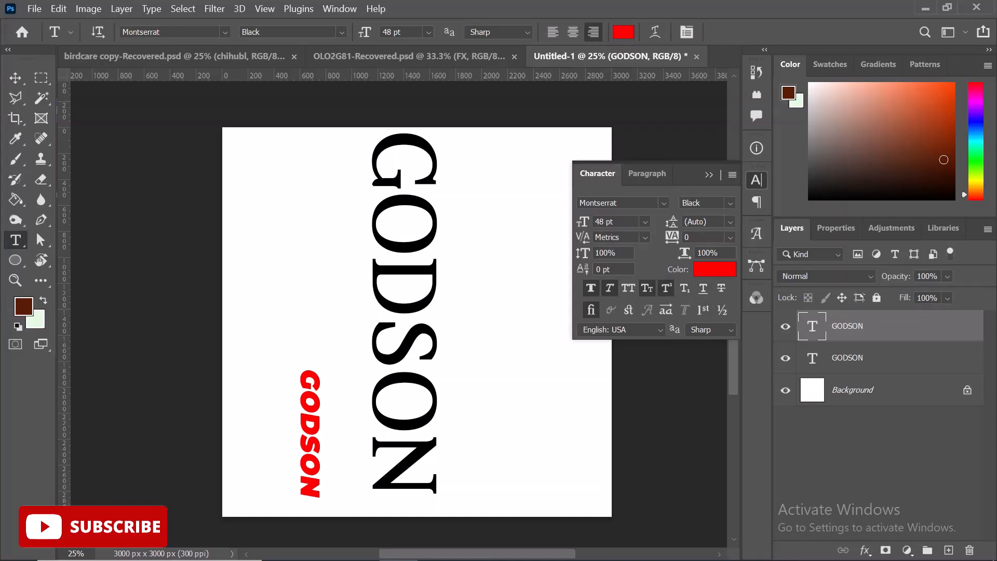
left_click(666, 288)
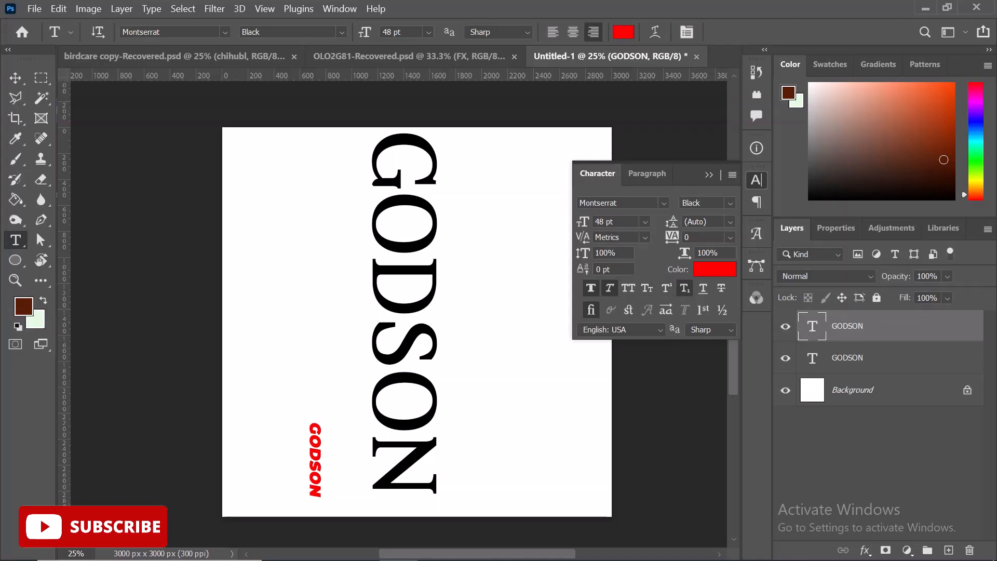
left_click(685, 288)
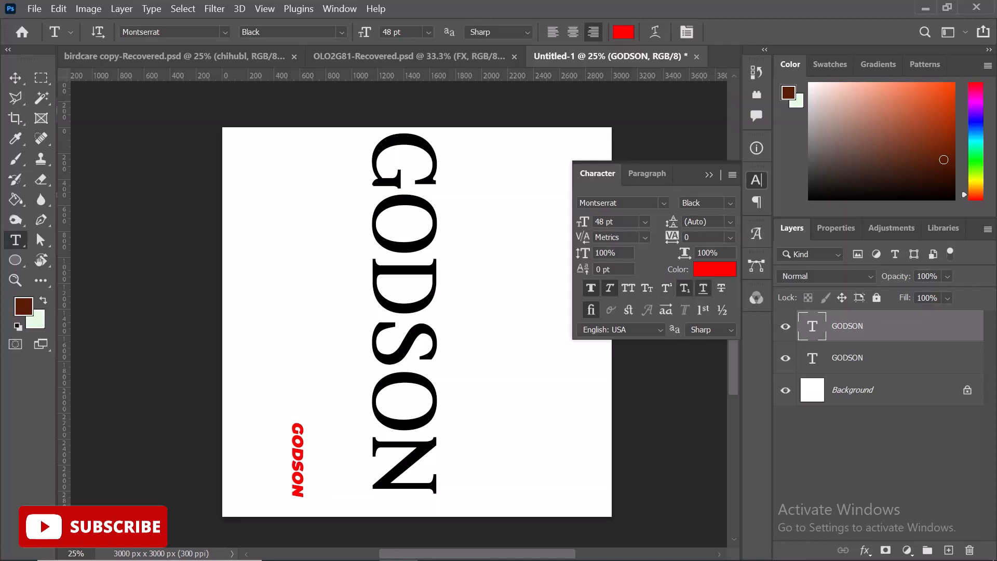
key("ctrl+shift+u")
Set the tracking of the red GODSON text to 400
left_click(730, 237)
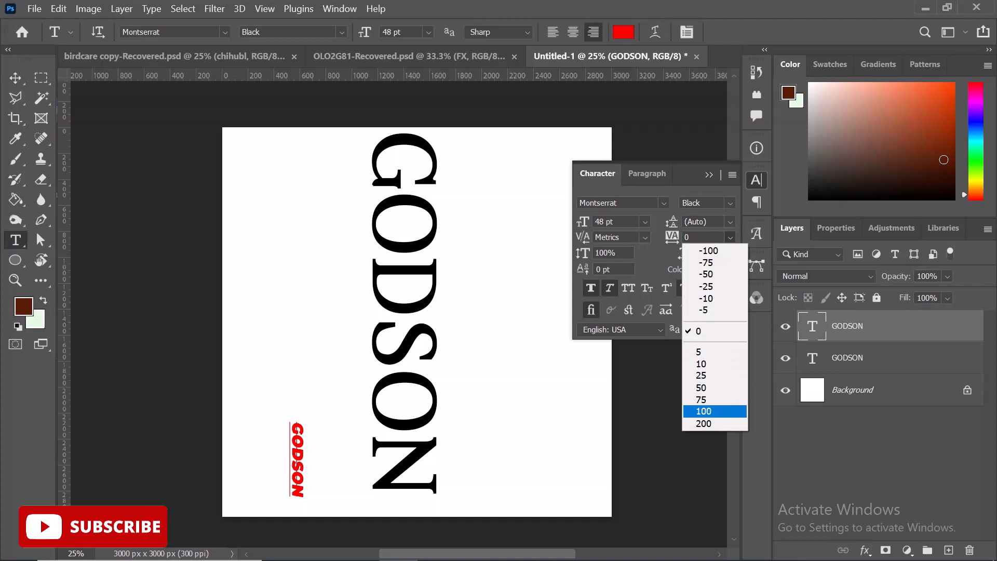
left_click(703, 423)
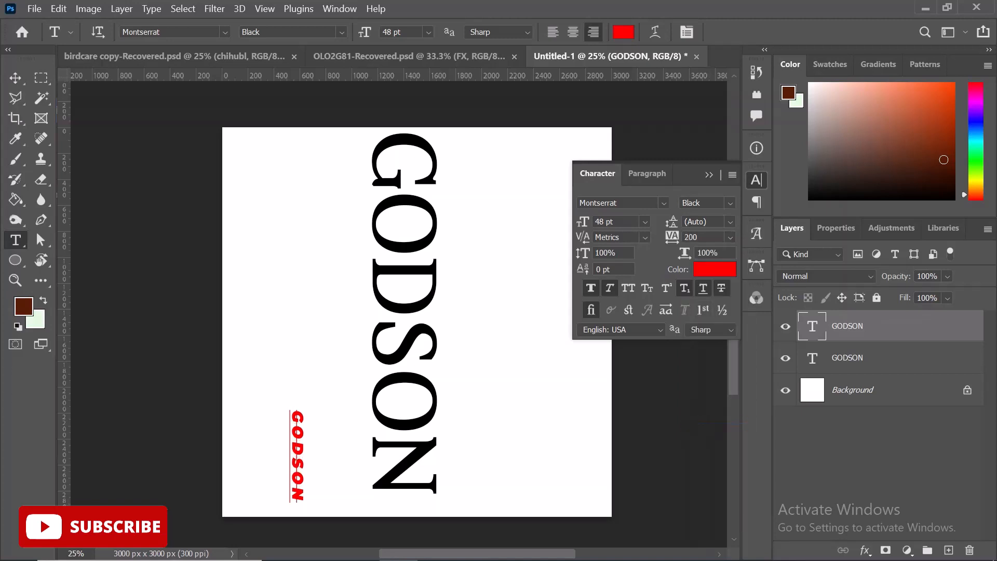
left_click(691, 237)
type("400")
key("Return")
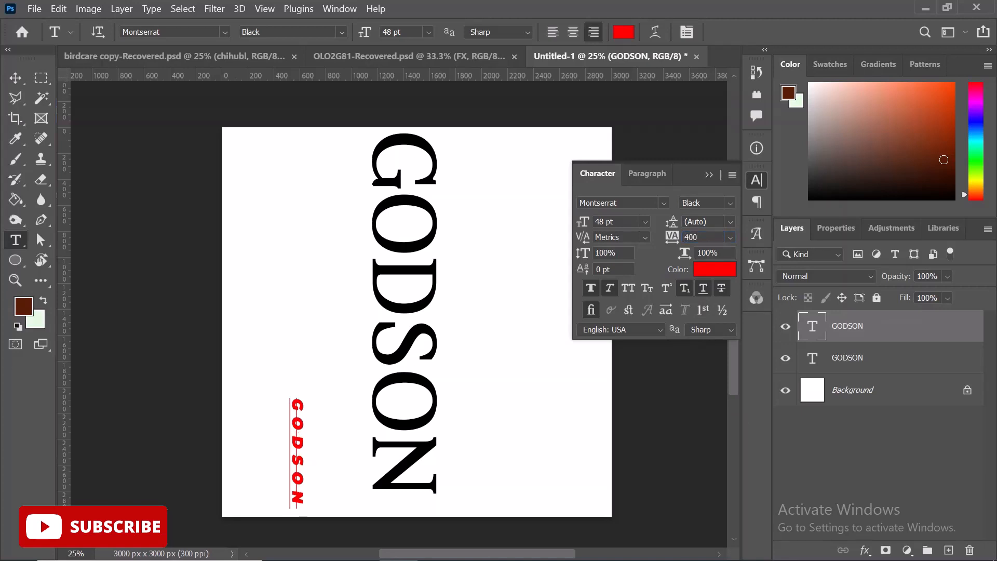
Set the leading of the red GODSON text to 24 pt and break it into two lines, GO and DSON
left_click(730, 222)
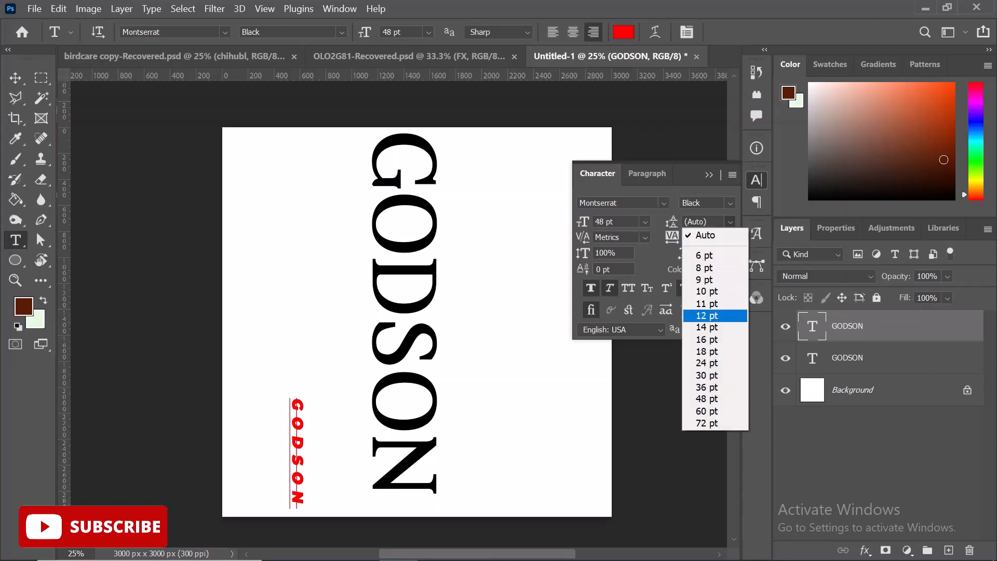
left_click(707, 363)
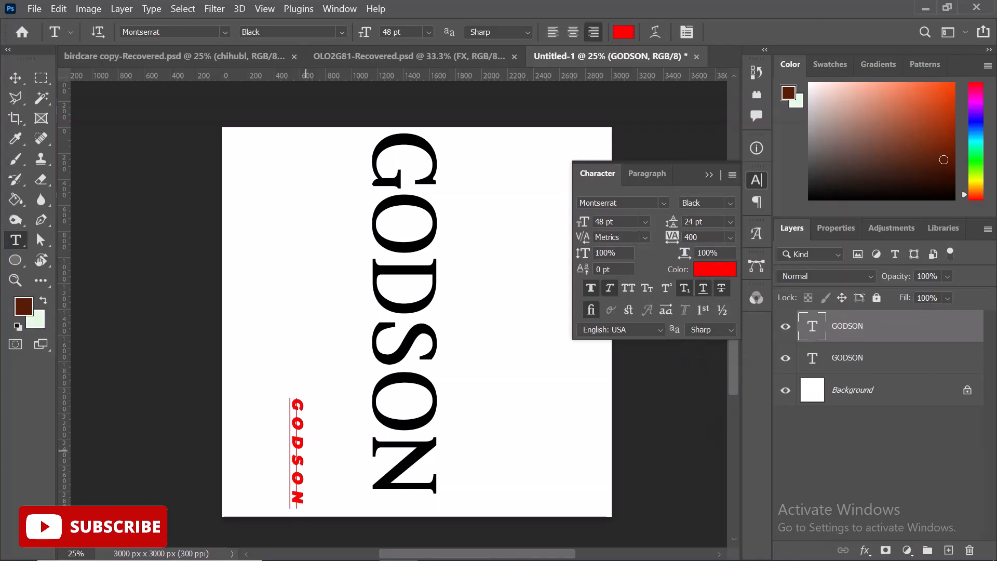
left_click(300, 496)
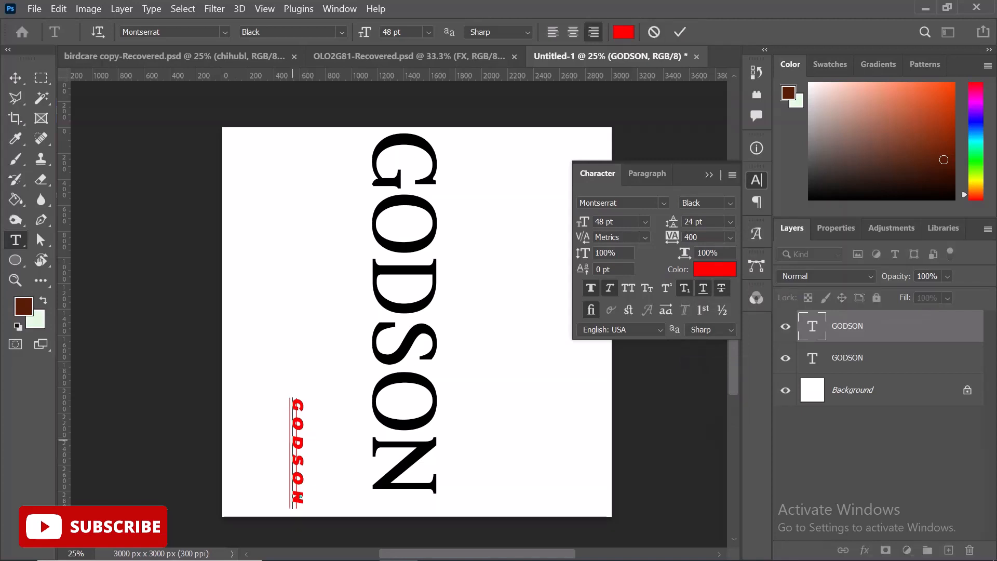
key("Return")
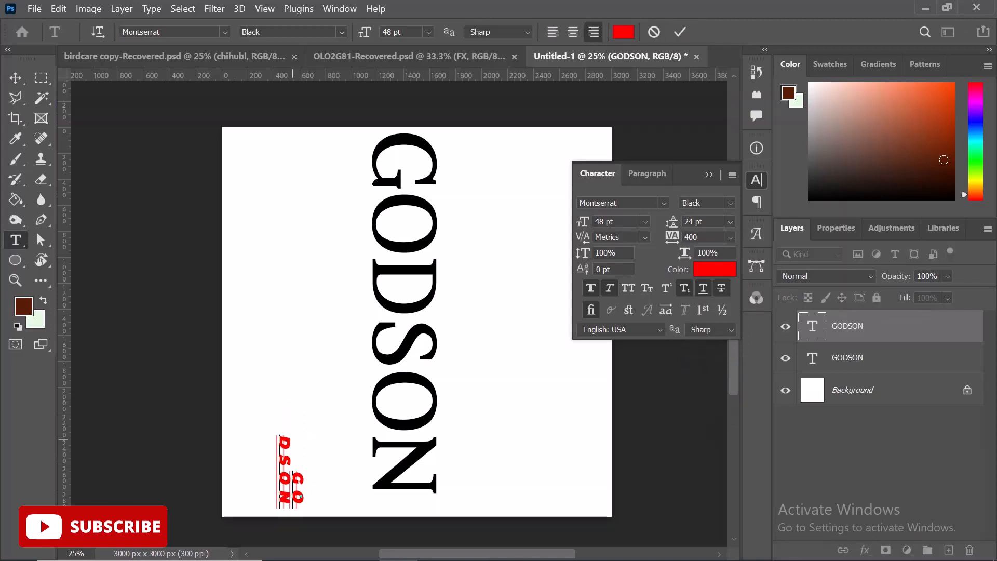
key("ctrl+Return")
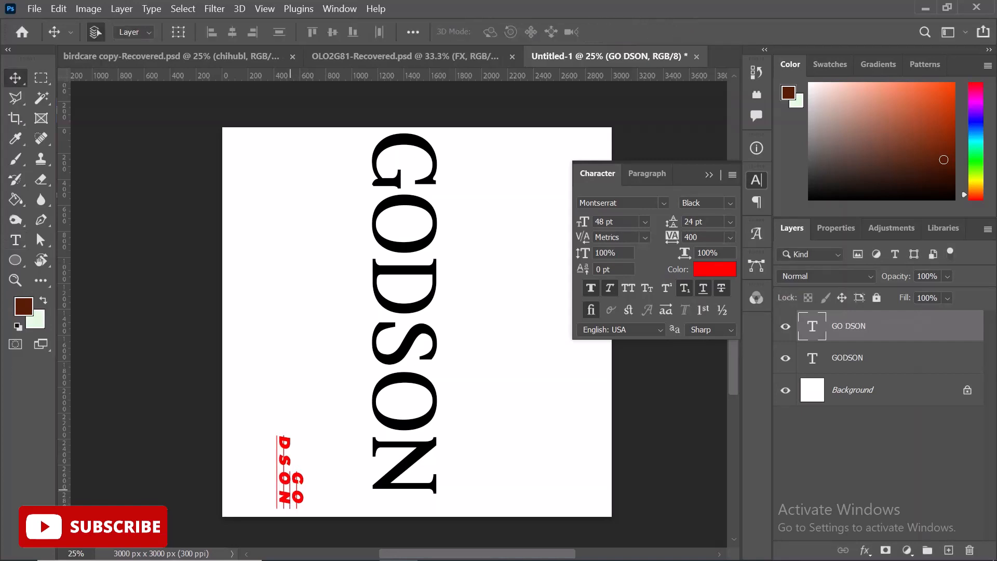
Move the red two-line text up beside the middle of the large GODSON text and set its leading to 60 pt
left_click_drag(291, 470, 295, 311)
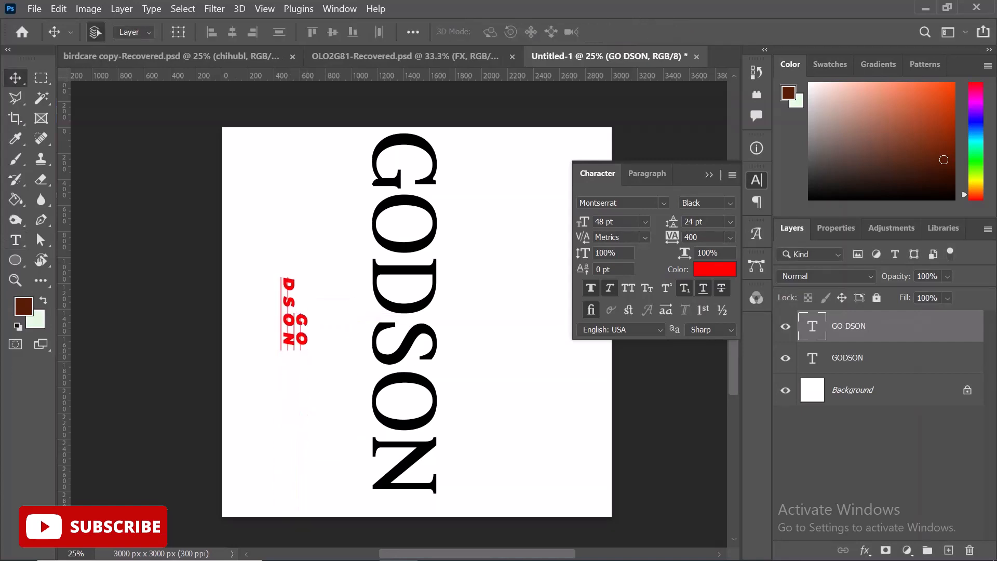
left_click(730, 221)
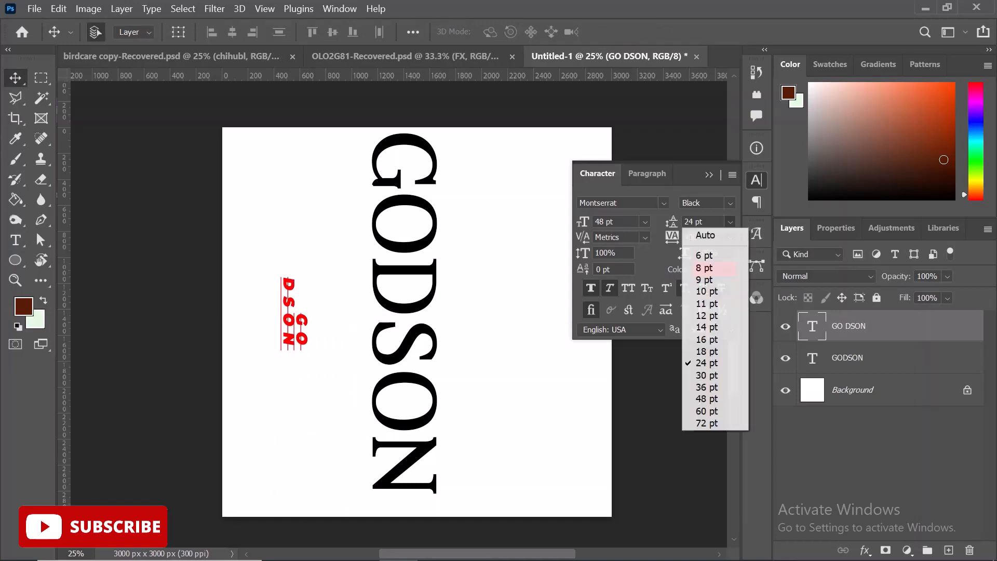
key("Return")
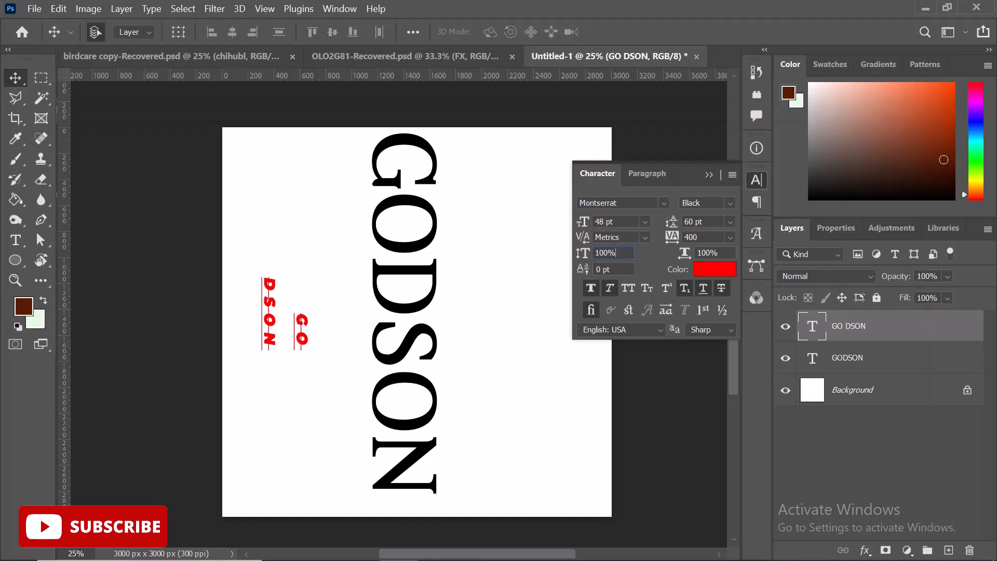
Set the vertical scale of the red two-line text to 200%
key("BackSpace")
key("BackSpace")
key("BackSpace")
key("BackSpace")
type("20")
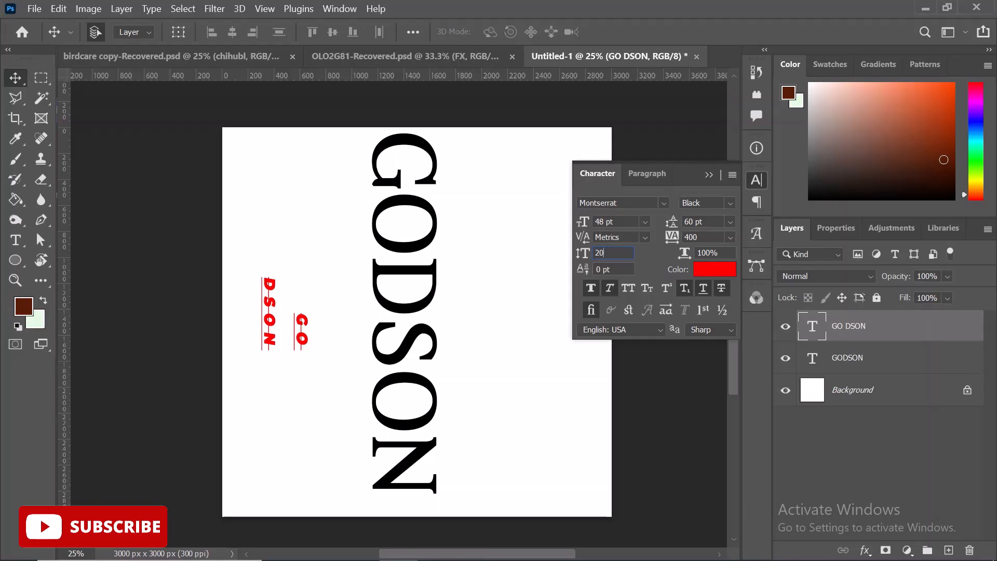
type("0")
key("Return")
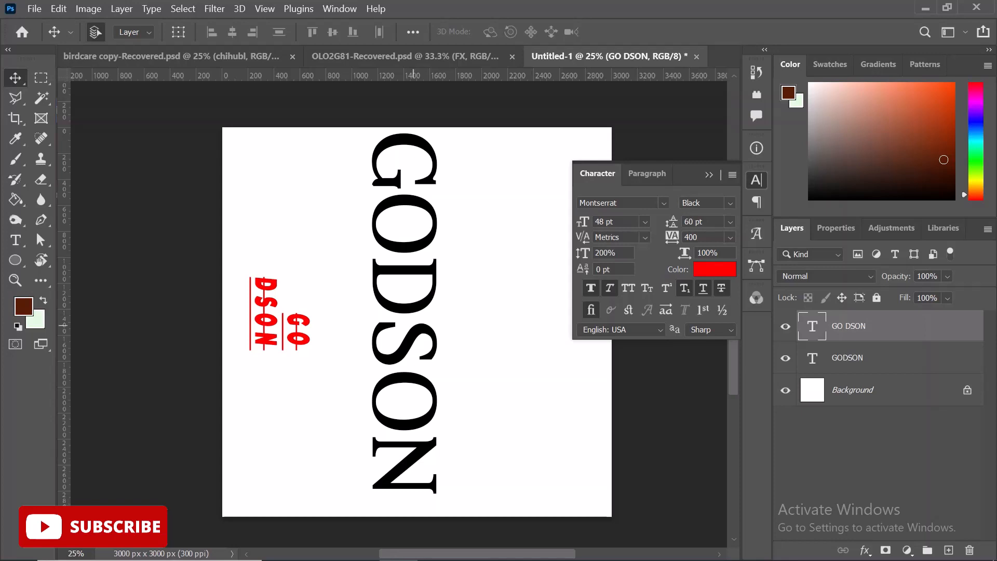
left_click(630, 546)
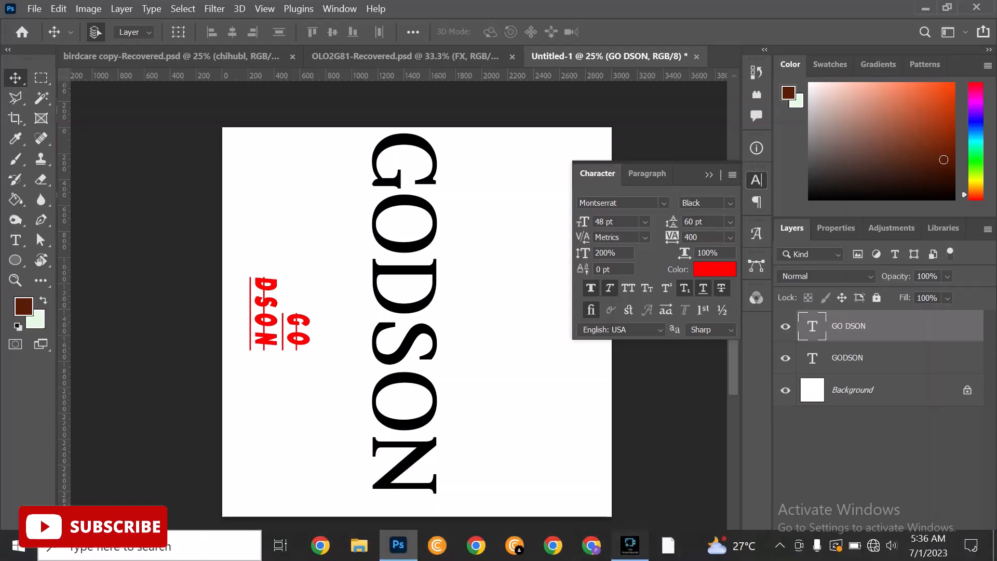